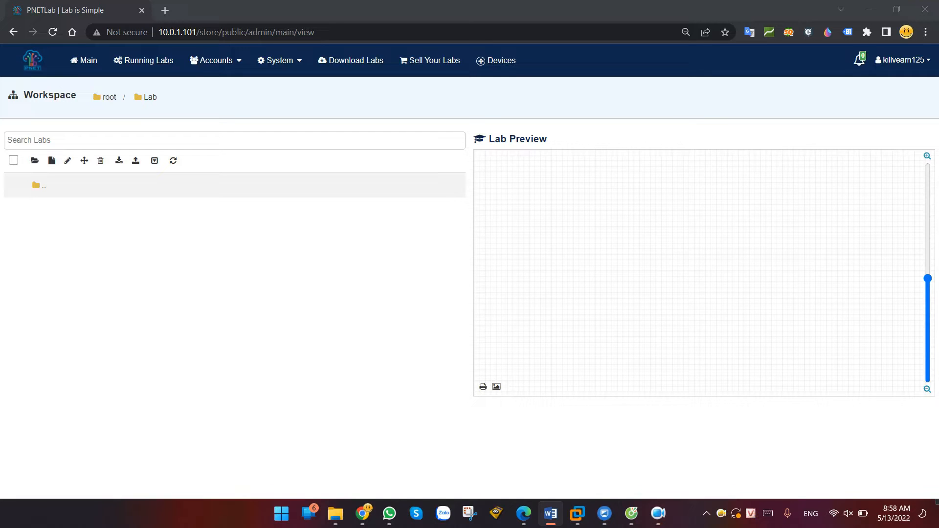
Open mikrotik.com in a new browser tab and go to its Software downloads page
click(165, 11)
text(mikrotik.co)
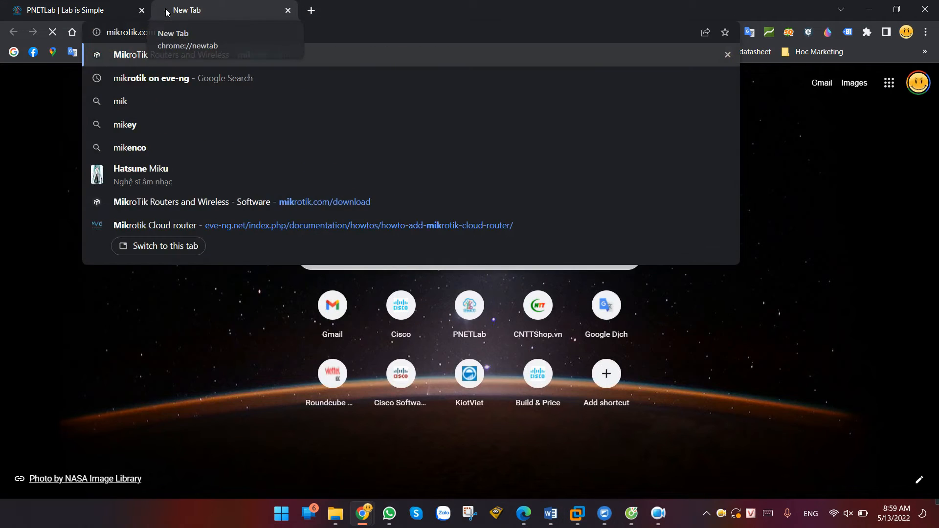
key(Return)
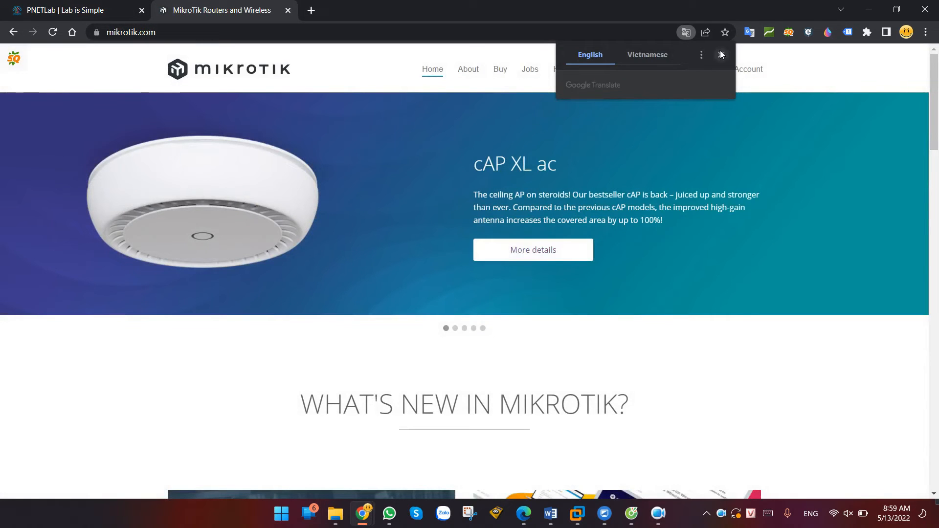
click(721, 54)
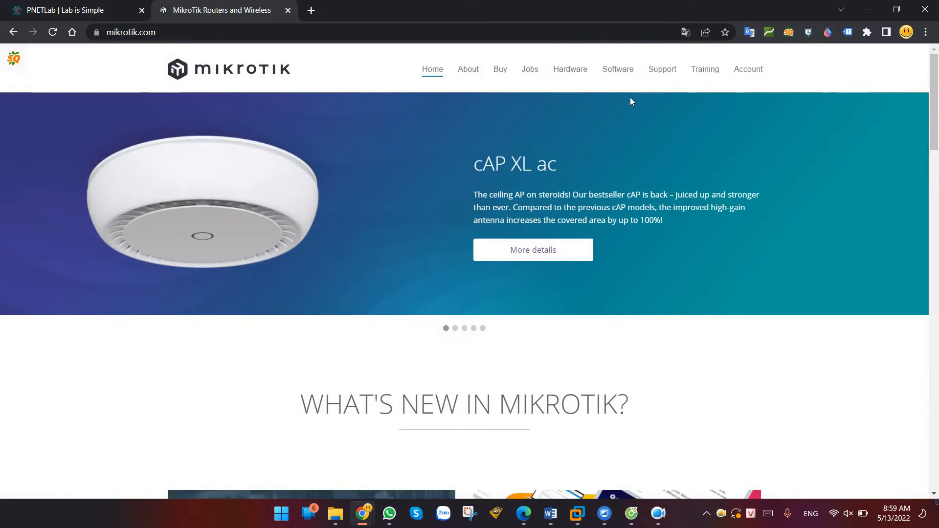
click(622, 71)
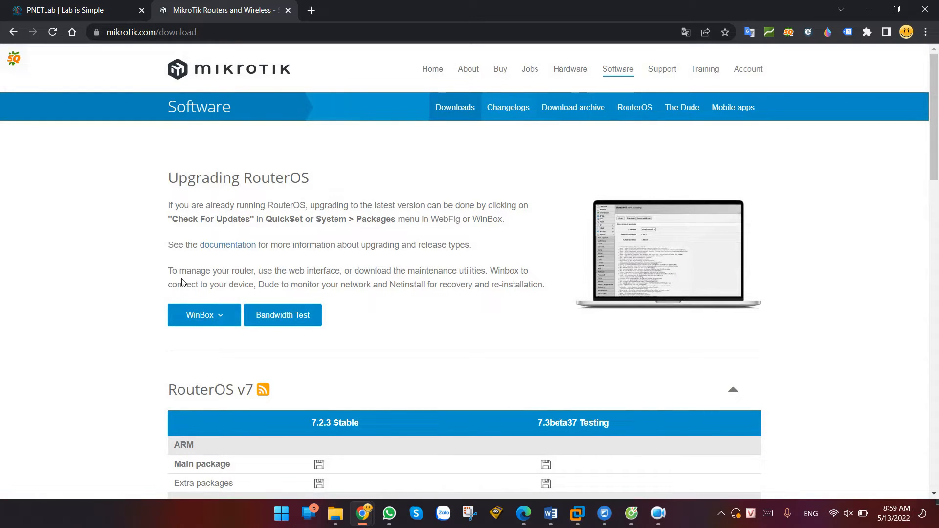
Collapse the RouterOS v7 section and expand the Cloud Hosted Router downloads to view the available versions
scroll(196, 303, down, 1)
click(214, 326)
scroll(184, 335, down, 2)
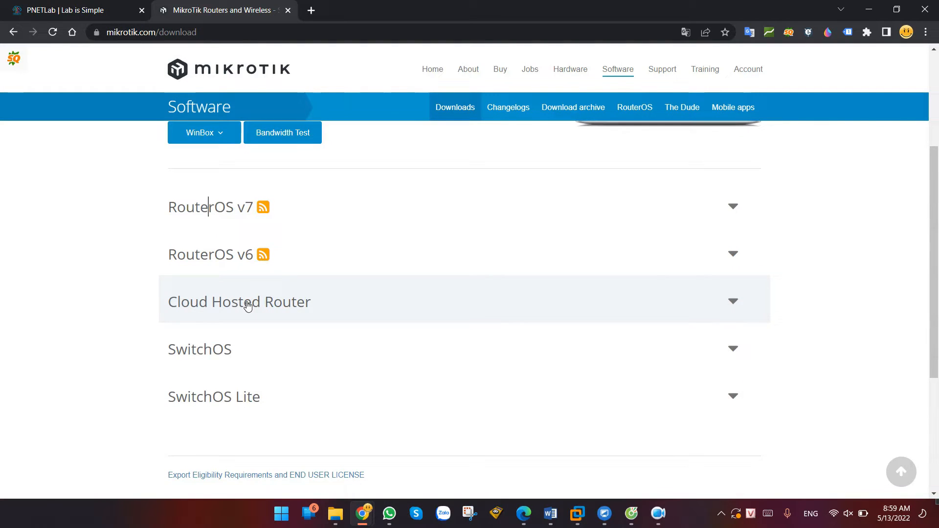
click(247, 306)
scroll(248, 306, down, 5)
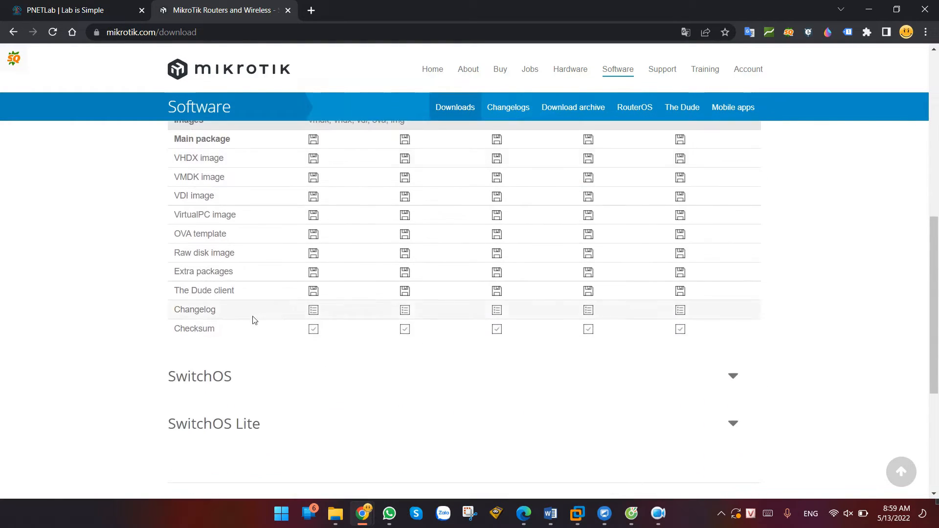
scroll(323, 244, up, 2)
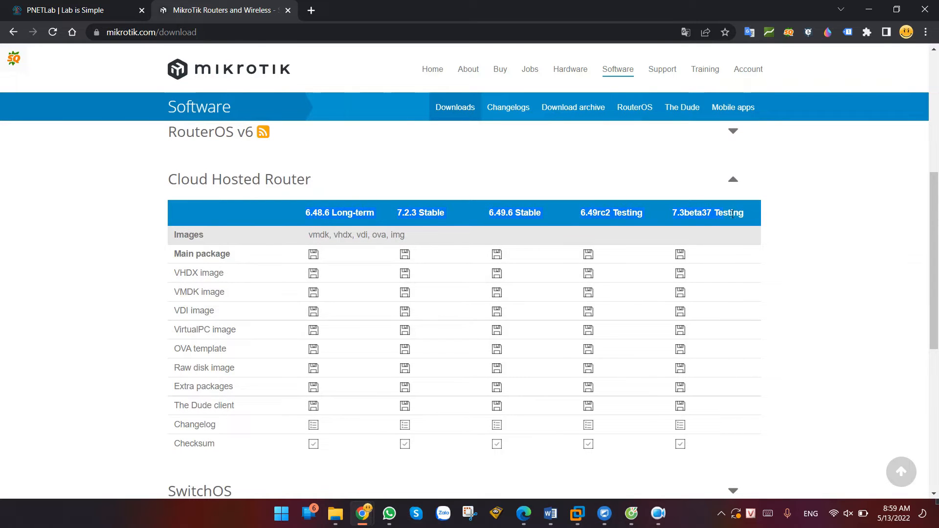
triple_click(735, 214)
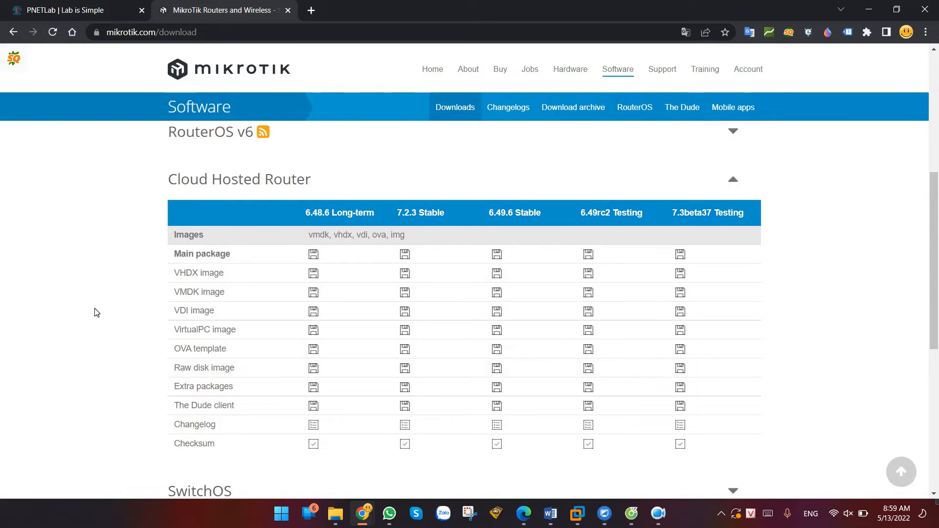
Download the 7.2.3 Stable raw disk image of Cloud Hosted Router to the Desktop as chr-7.2.3.img.zip
drag(175, 367, 239, 373)
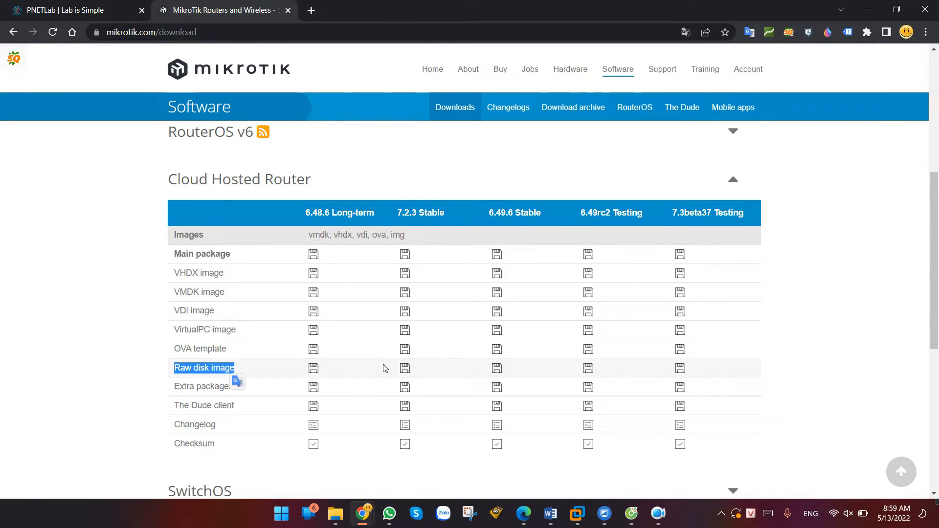
click(409, 370)
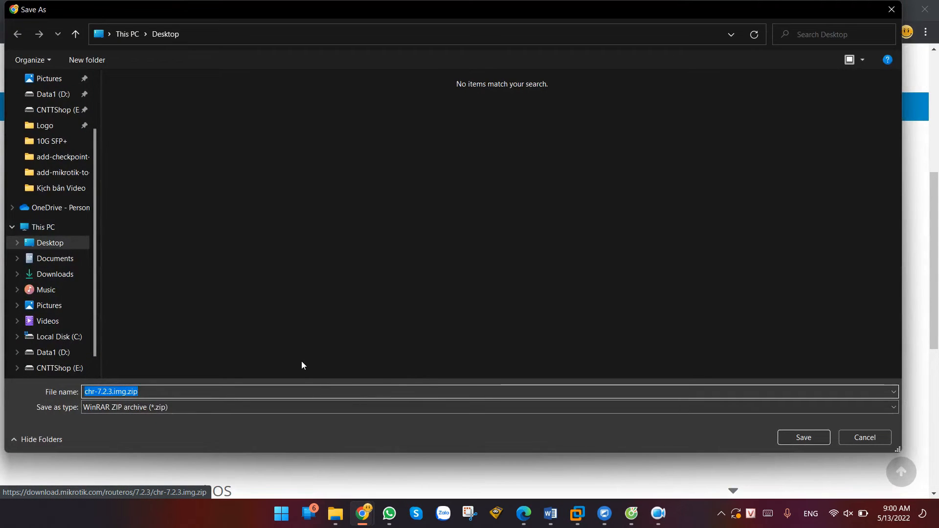
click(802, 438)
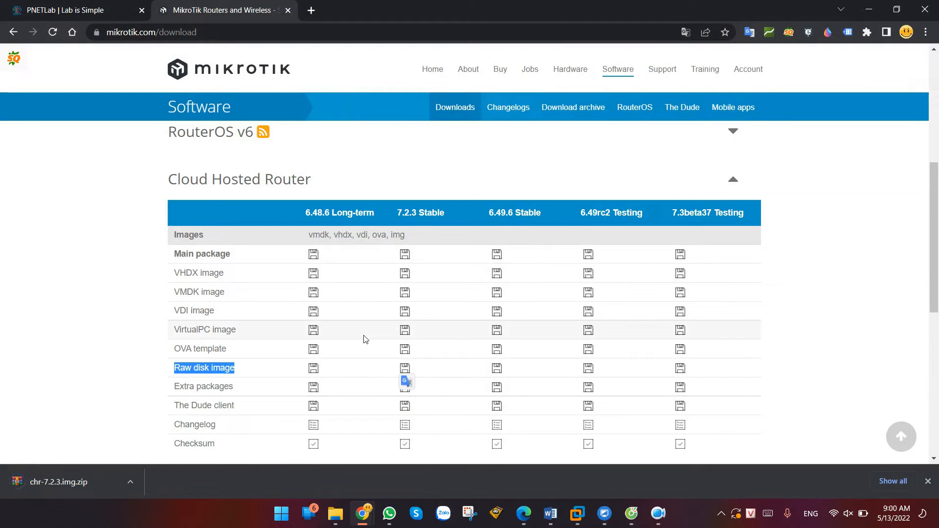
Show the downloaded archive in its folder, extract it to Desktop\chr-7.2.3.img, and open the extracted folder
click(136, 483)
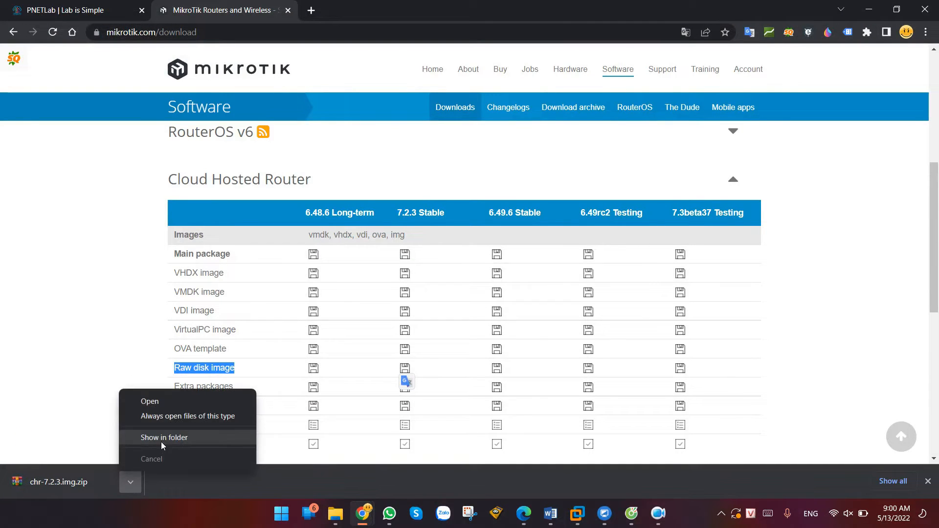
click(162, 439)
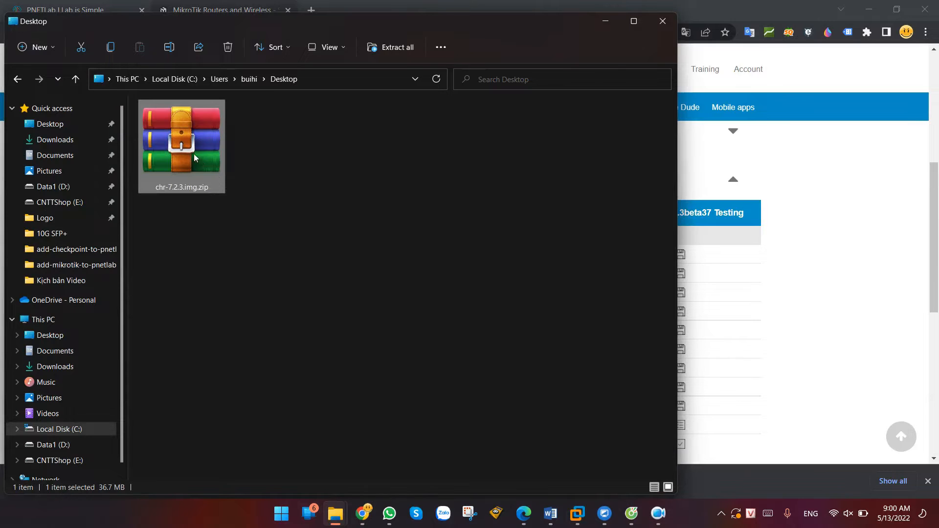
right_click(194, 154)
mouse_move(243, 319)
click(400, 340)
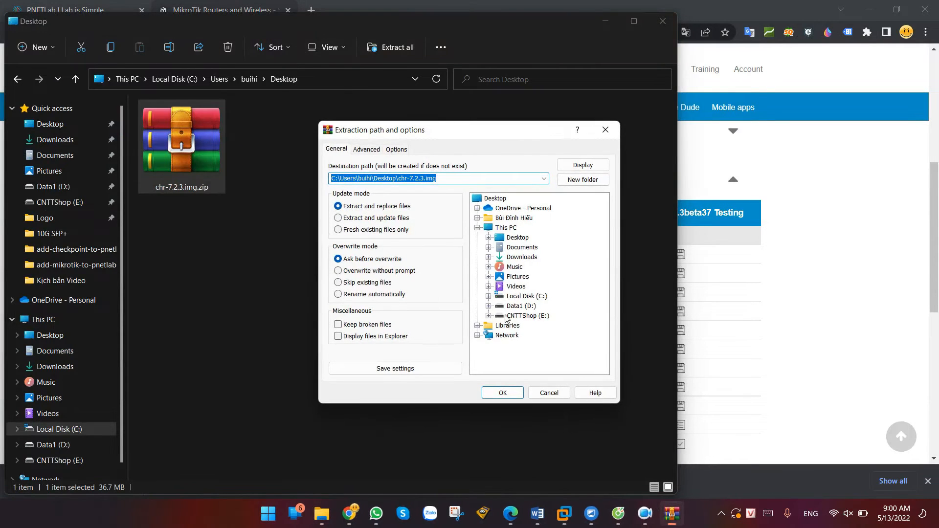
click(503, 393)
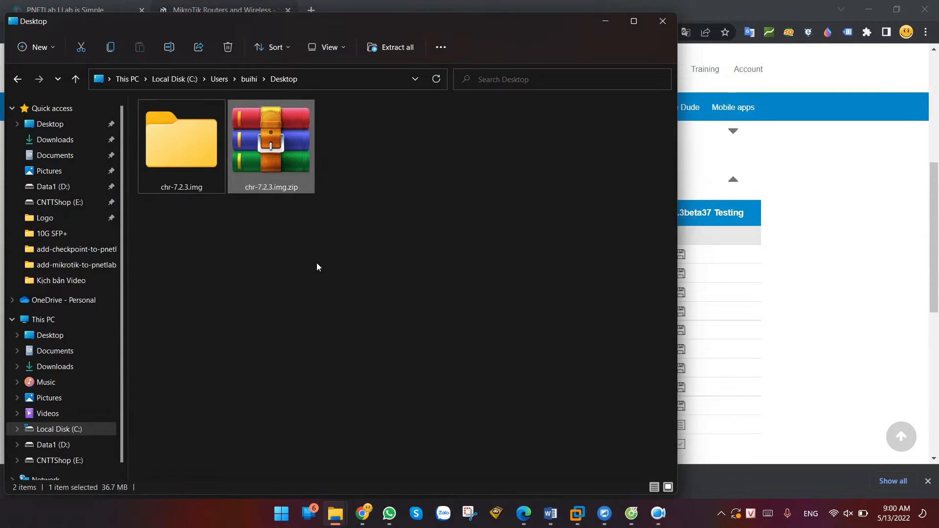
double_click(192, 151)
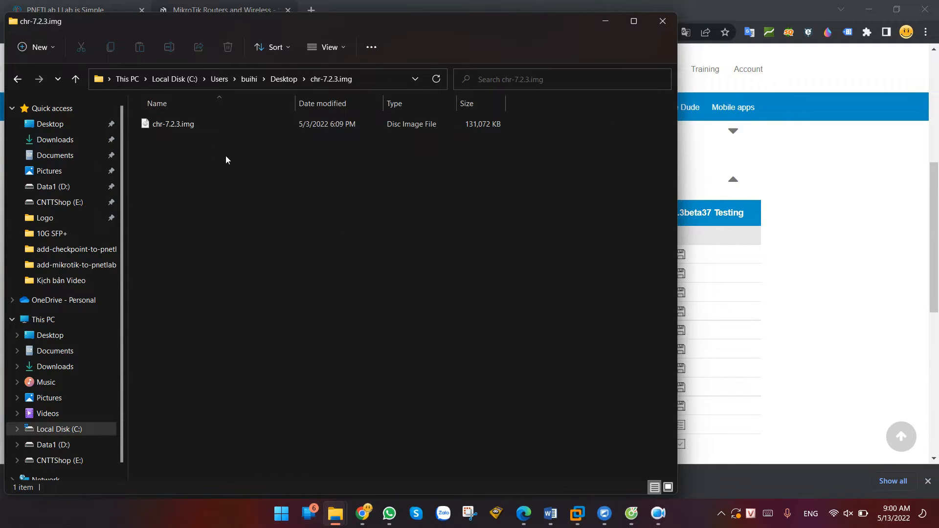
click(185, 125)
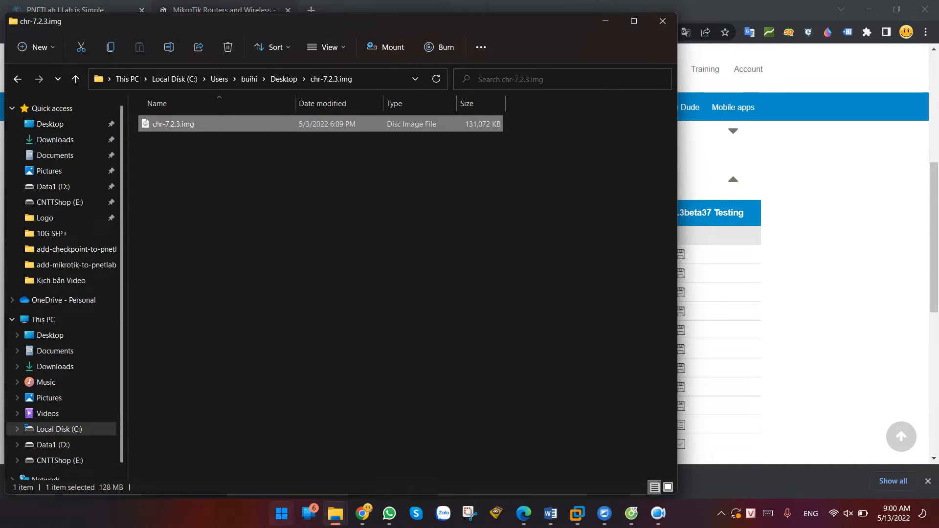
Launch FileZilla and open the Site Manager at the saved Pnetlab entry
click(281, 514)
text(fi)
key(Return)
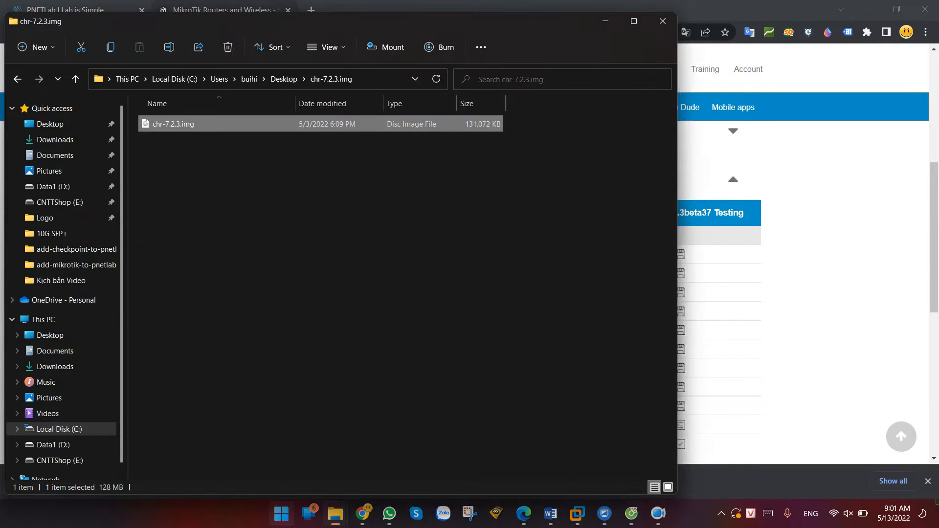
click(7, 34)
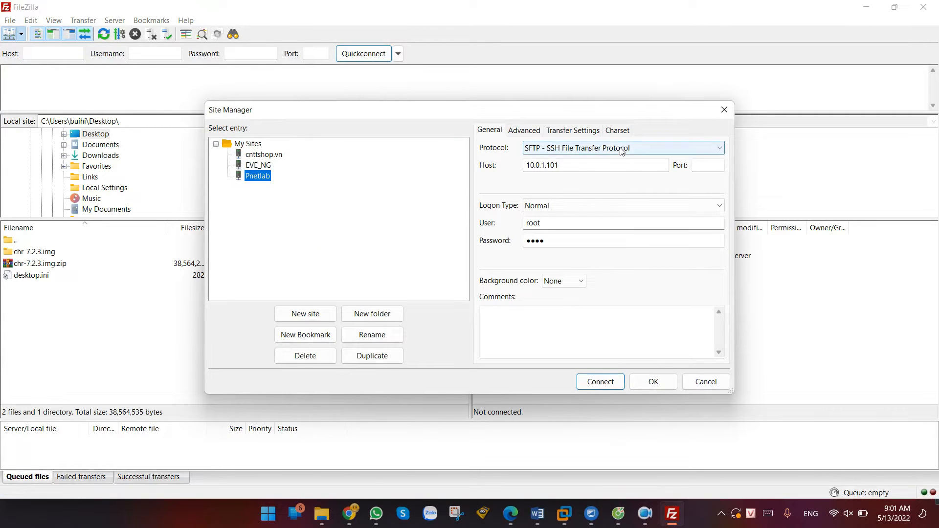
Check the Pnetlab site's SFTP protocol, host 10.0.1.101 and login fields, and connect to the server
click(606, 152)
click(606, 152)
key(Tab)
key(Tab)
key(Tab)
key(Tab)
key(Tab)
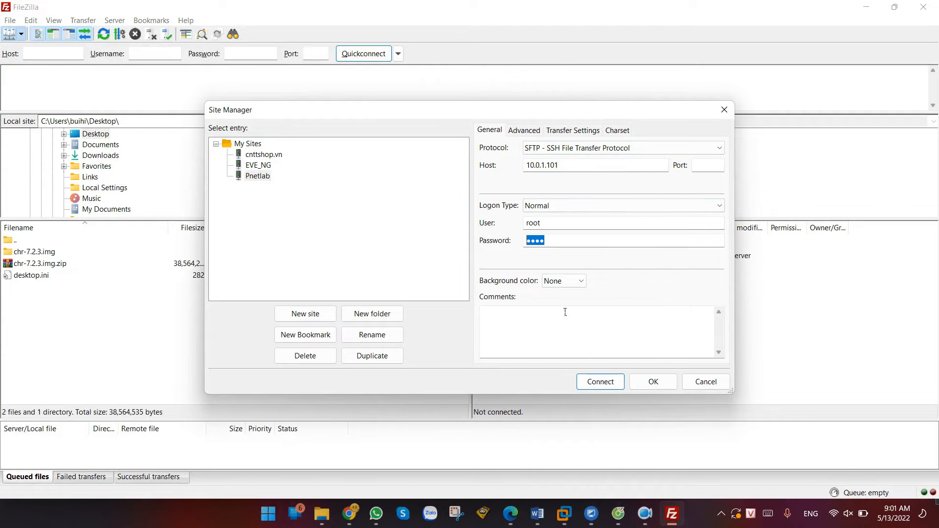
click(600, 382)
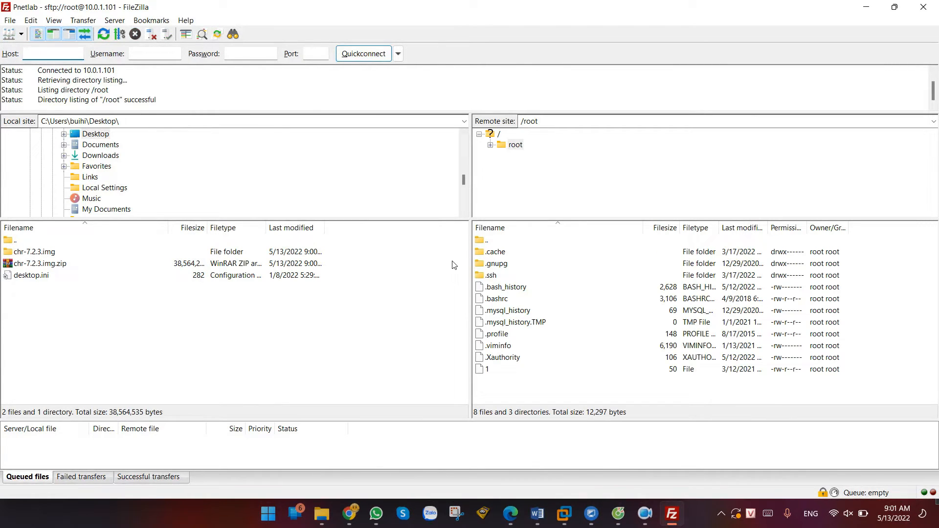
Browse the remote site to the /opt/unetlab/addons/qemu directory
click(499, 135)
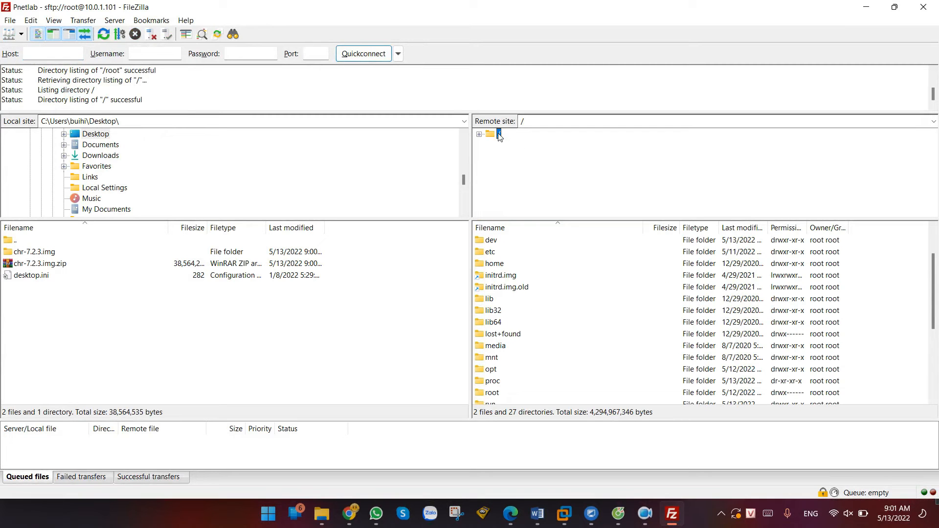
click(479, 135)
scroll(508, 152, down, 5)
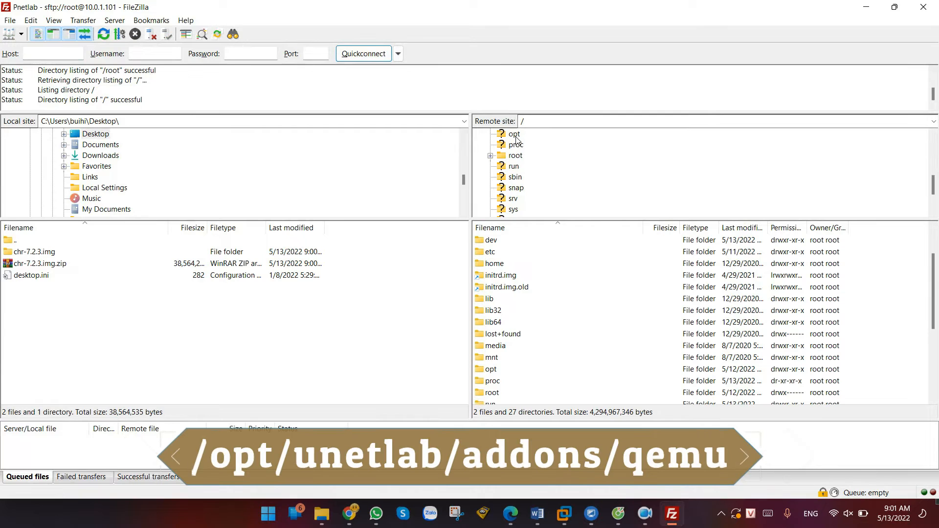
click(515, 136)
scroll(546, 184, down, 3)
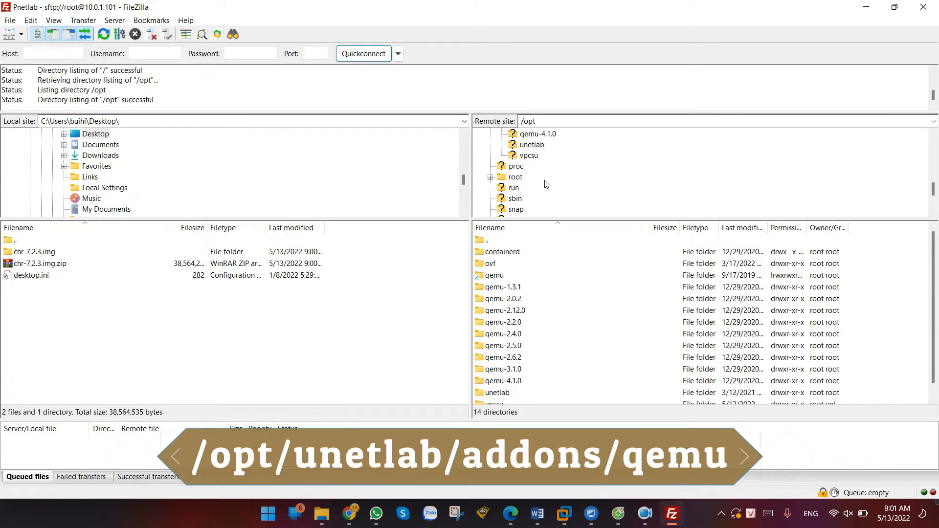
click(533, 145)
click(540, 145)
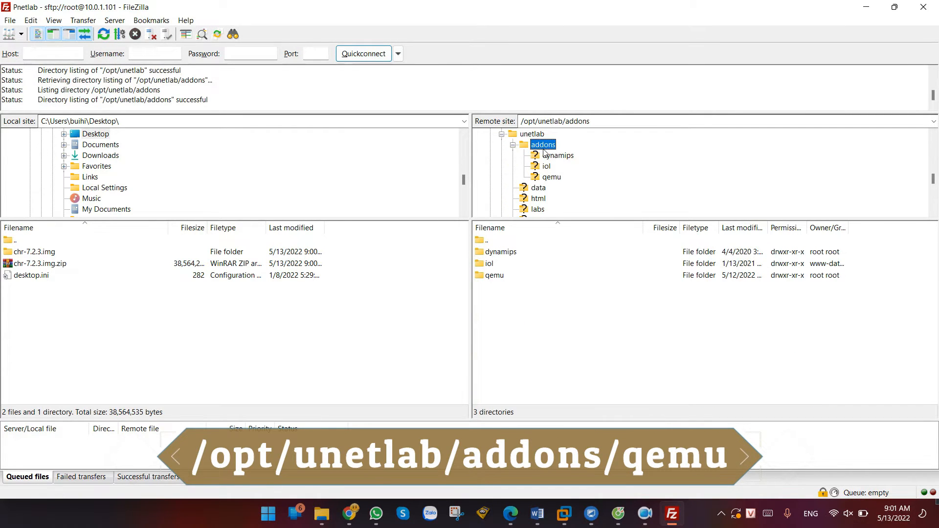
click(553, 177)
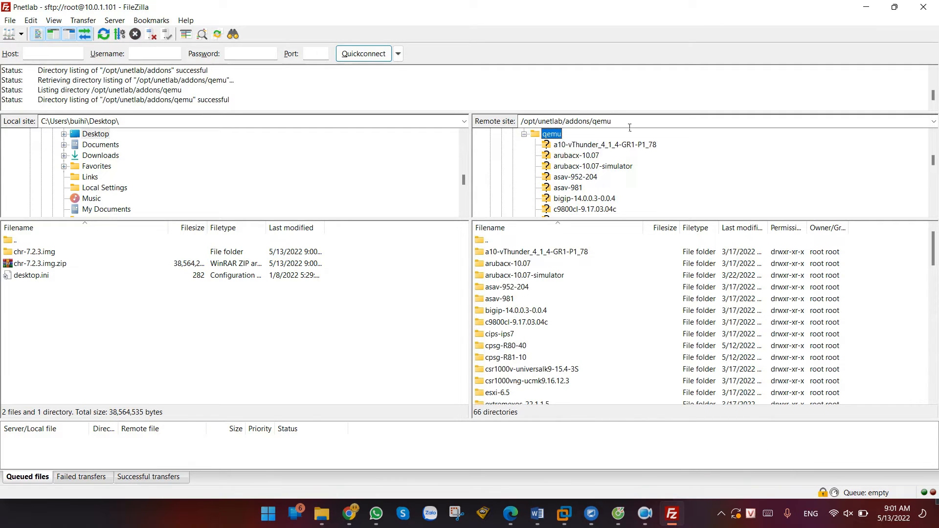
Create a directory named mikrotik-7.2.3 inside the remote qemu folder and enter it
click(534, 126)
click(550, 137)
right_click(549, 136)
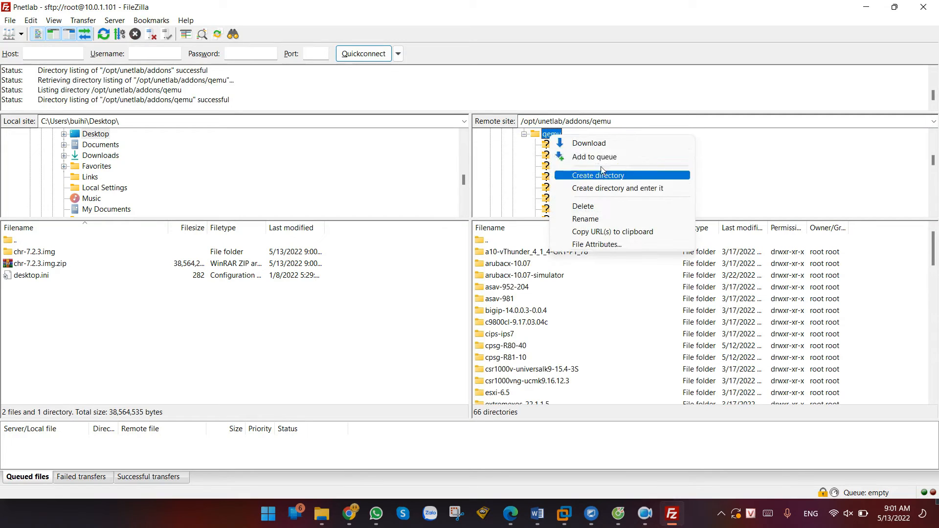
click(620, 189)
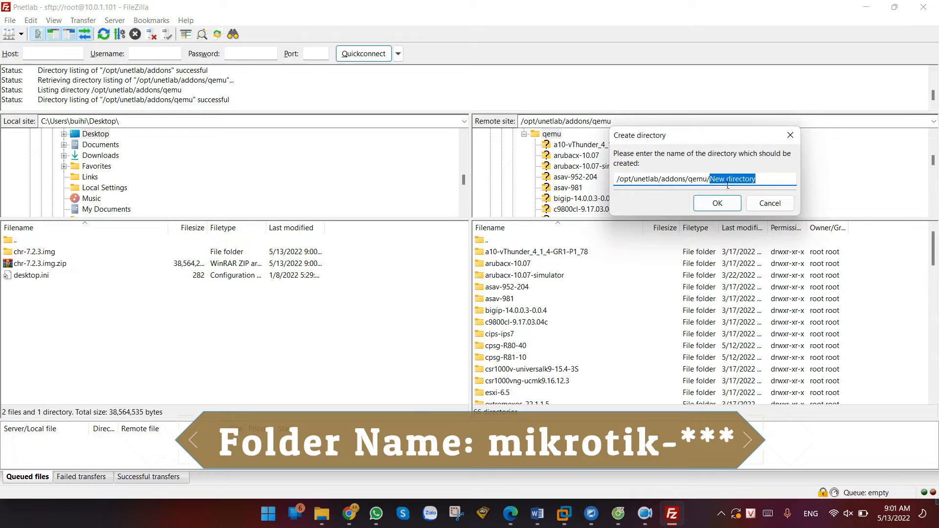
text(mikrotik-7)
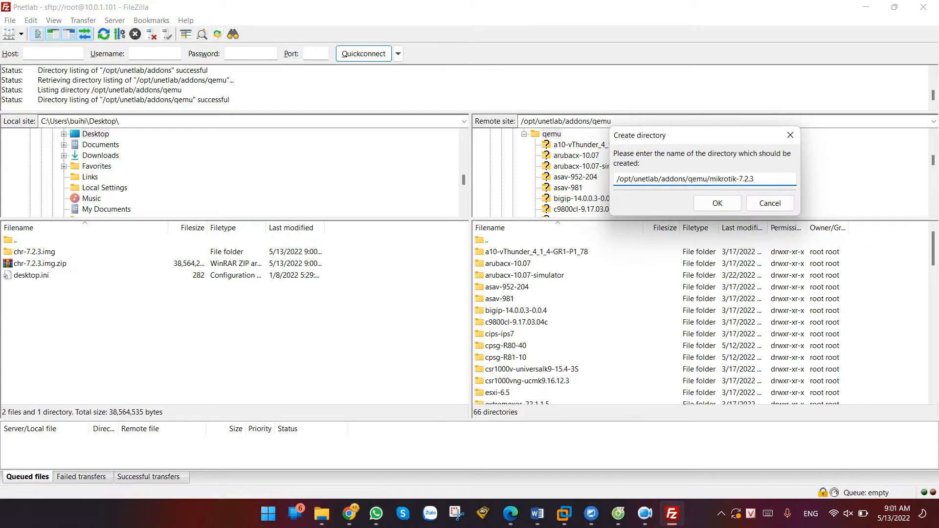
text(.2.3)
click(718, 203)
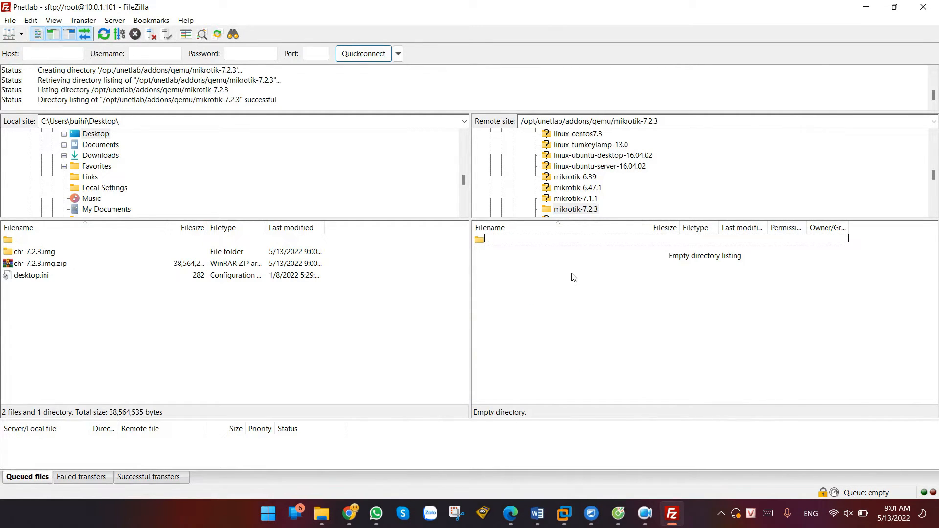
Upload chr-7.2.3.img from the local chr-7.2.3.img folder into the remote mikrotik-7.2.3 directory and select the uploaded file
key(alt+Tab)
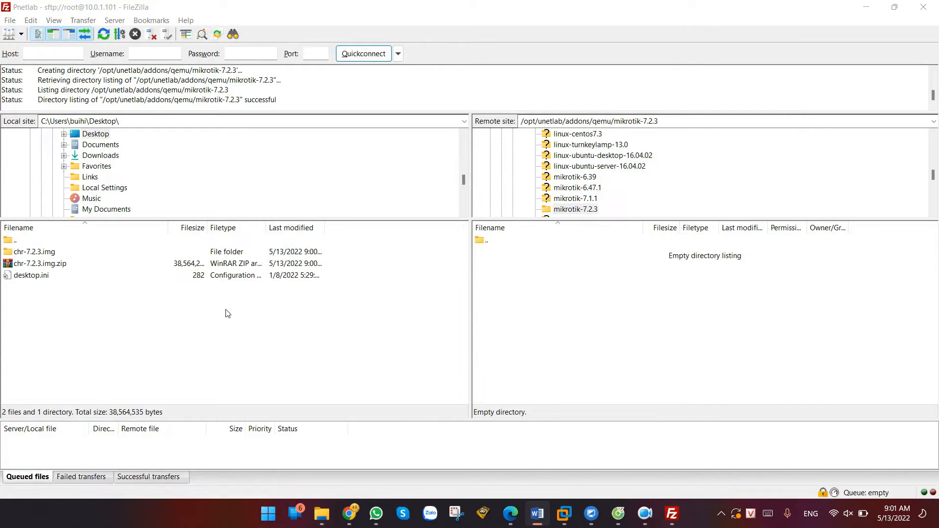
double_click(50, 253)
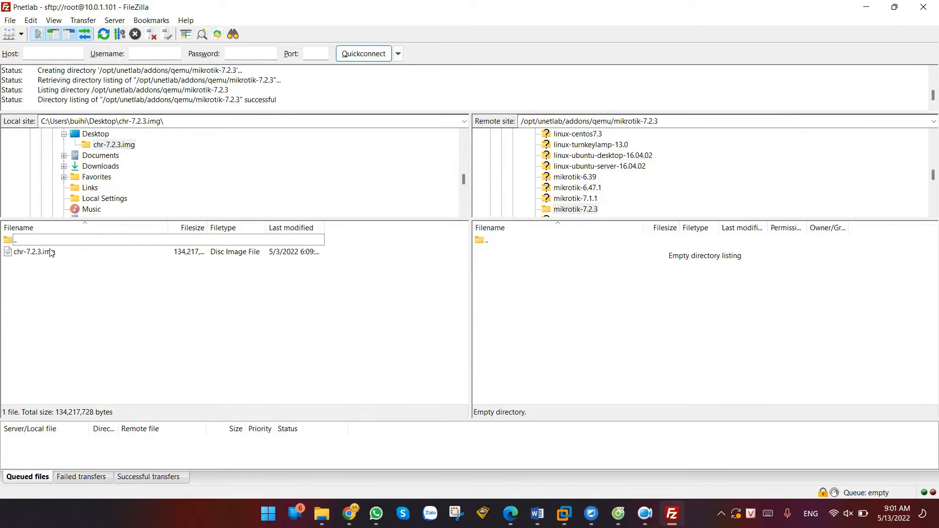
click(50, 253)
right_click(38, 254)
click(71, 262)
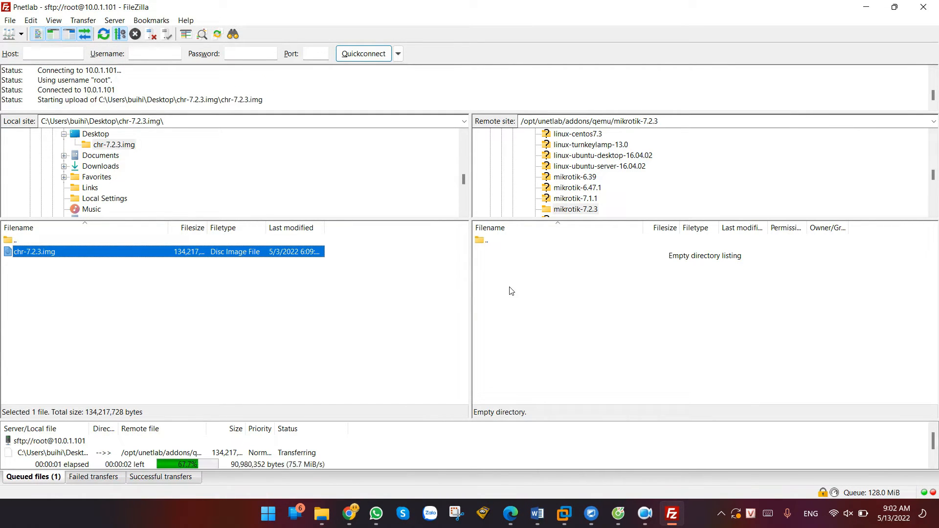
click(520, 298)
click(511, 254)
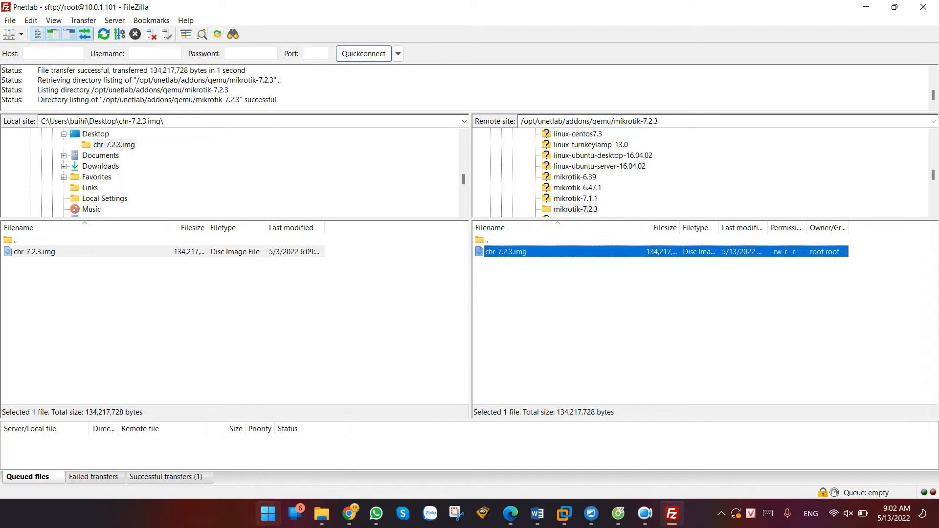
Launch MobaXterm and open the recent root SSH session to 10.0.1.101
click(268, 513)
text(moba)
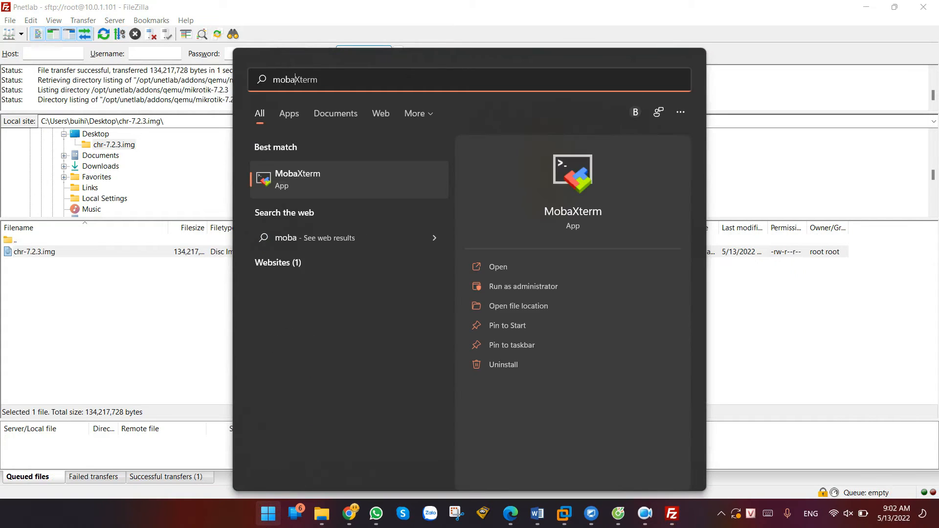
key(Return)
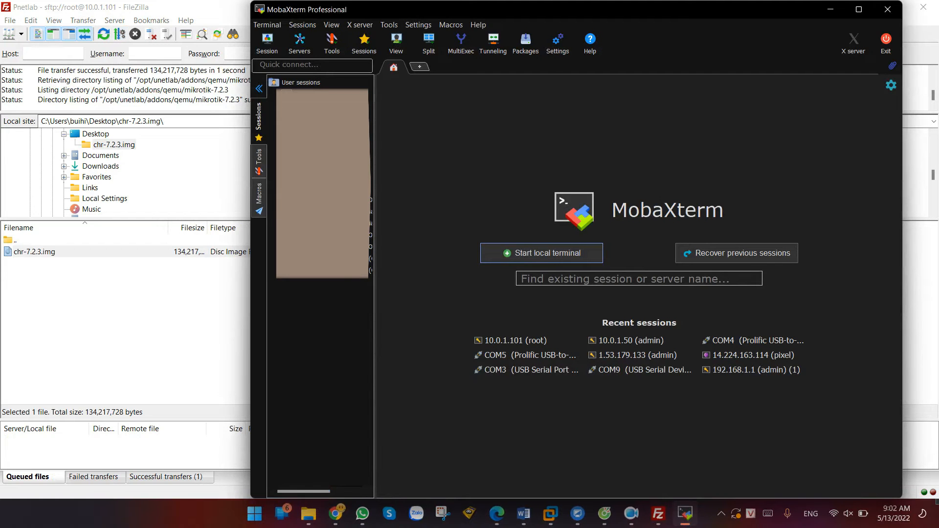
click(515, 341)
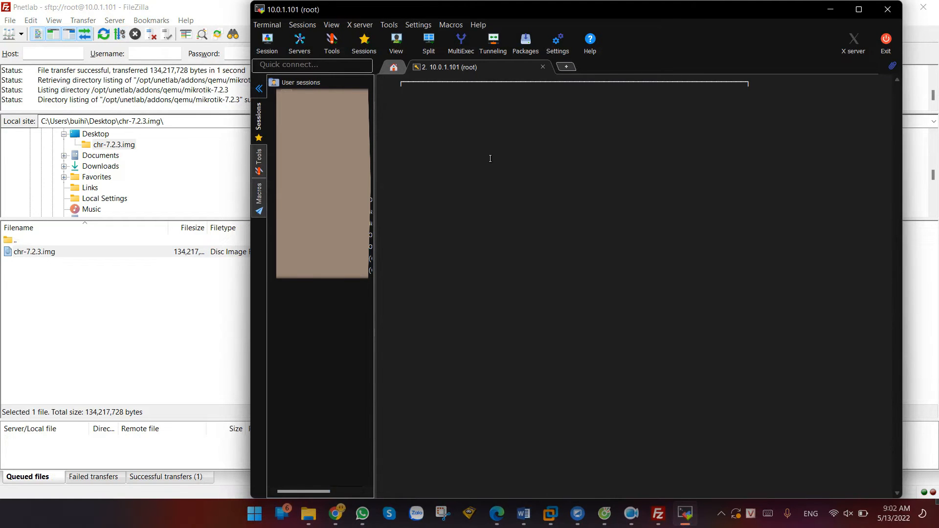
key(Return)
key(Return)
key(Return)
click(101, 308)
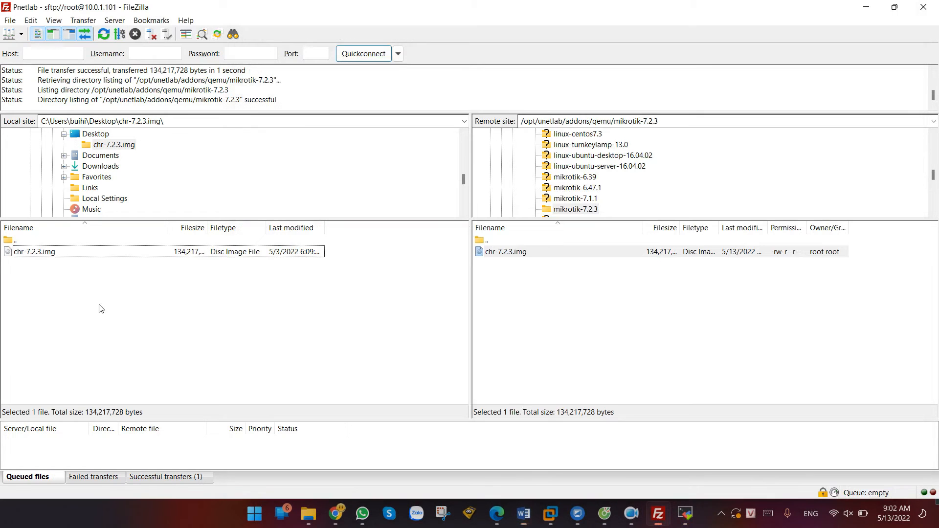
click(646, 123)
drag(675, 122, 519, 121)
right_click(560, 119)
click(590, 156)
click(684, 513)
text(c)
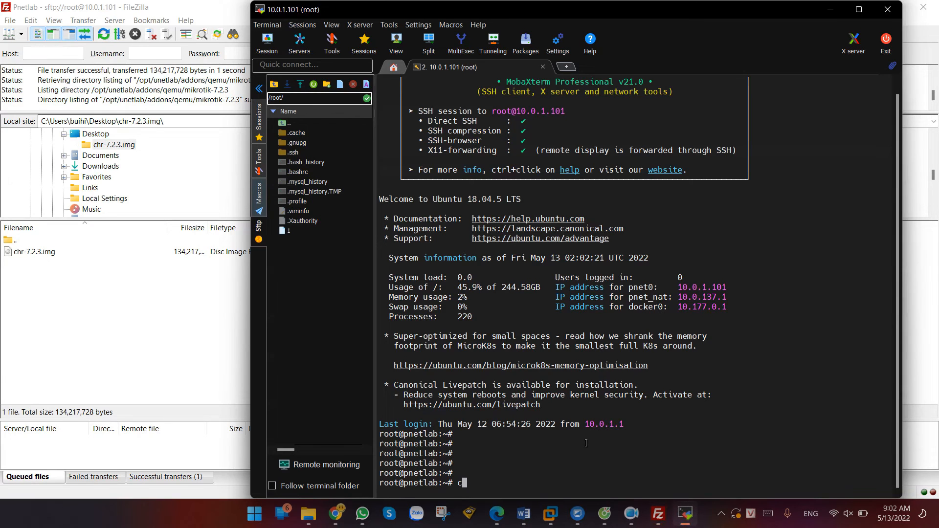
key(BackSpace)
key(Return)
Change the terminal's directory to /opt/unetlab/addons/qemu/mikrotik-7.2.3, using cd with the remote path copied from FileZilla
text(cd)
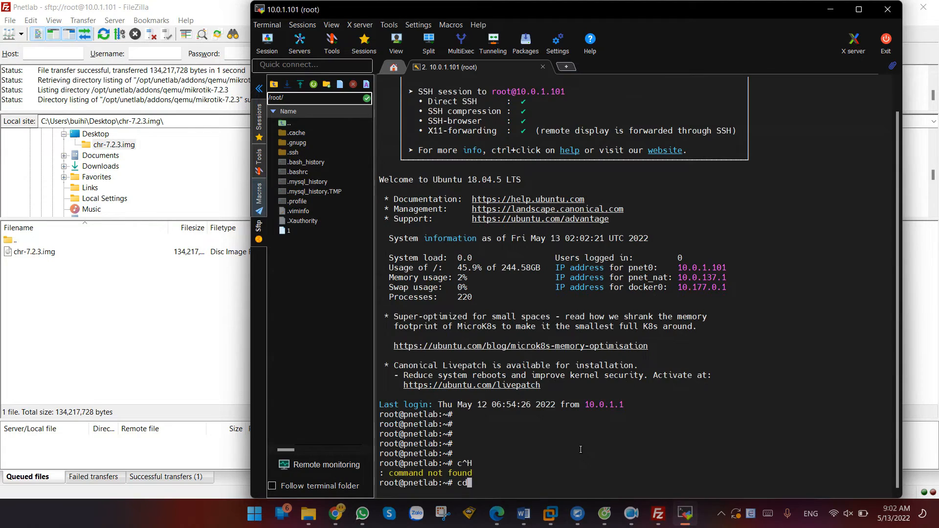
key(alt+Tab)
click(636, 127)
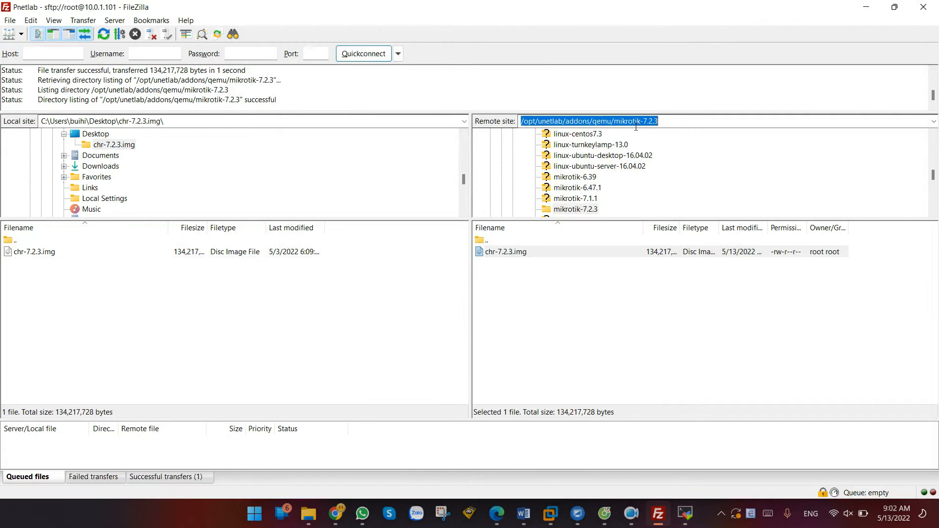
right_click(539, 123)
click(553, 155)
key(alt+Tab)
right_click(601, 438)
key(Return)
key(Return)
key(Return)
key(Return)
List the files in the mikrotik-7.2.3 directory with ls and highlight the image file's name
text(l)
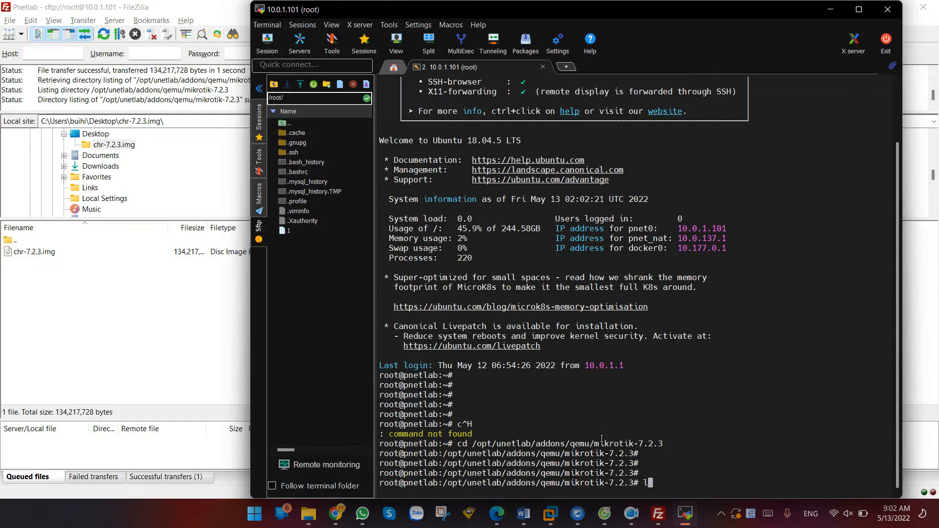
text(s)
key(Return)
key(Return)
key(Return)
drag(449, 462, 389, 463)
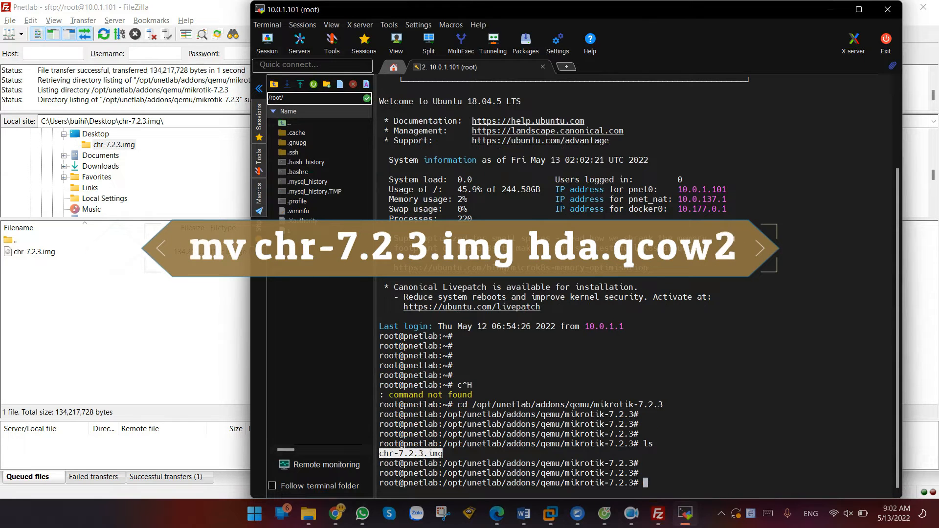
Rename chr-7.2.3.img to hda.qcow2 with the mv command
text(mv)
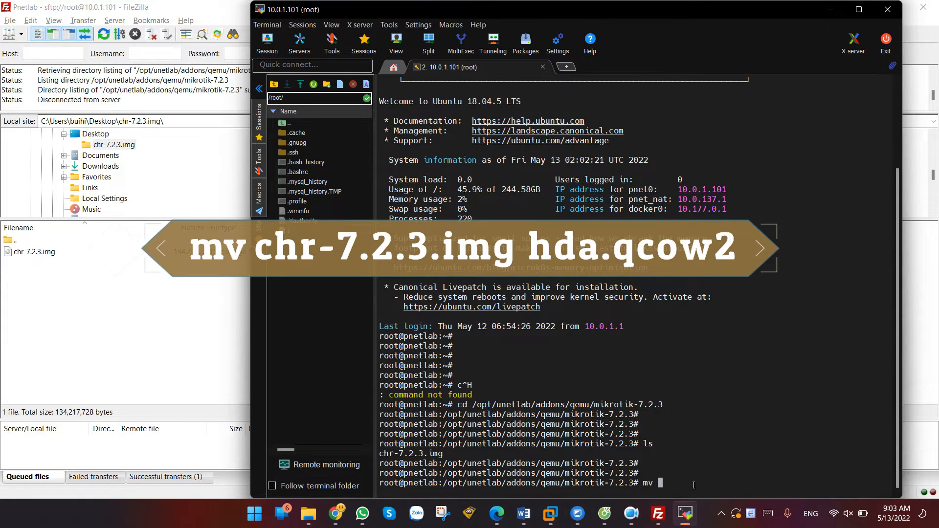
mouse_move(450, 463)
mouse_down()
mouse_move(410, 465)
mouse_move(445, 464)
mouse_up()
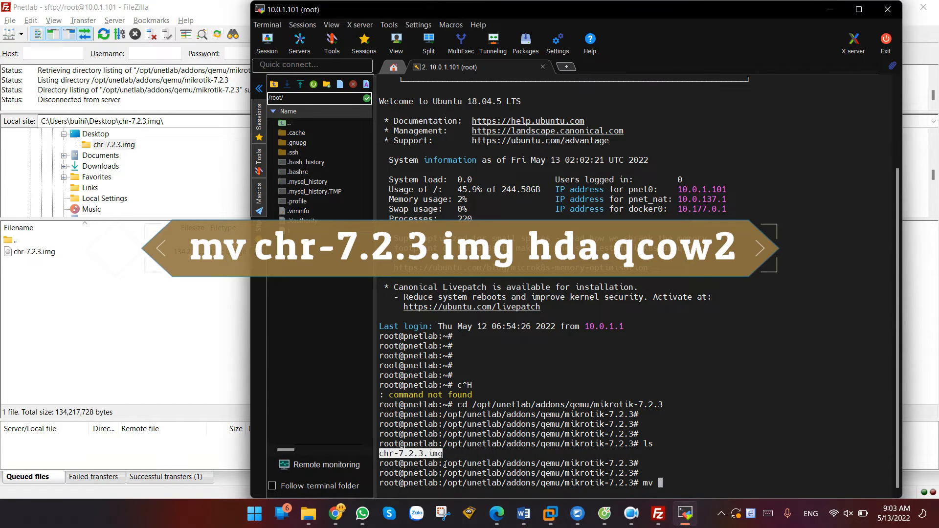
right_click(445, 462)
text(hda.qcow2)
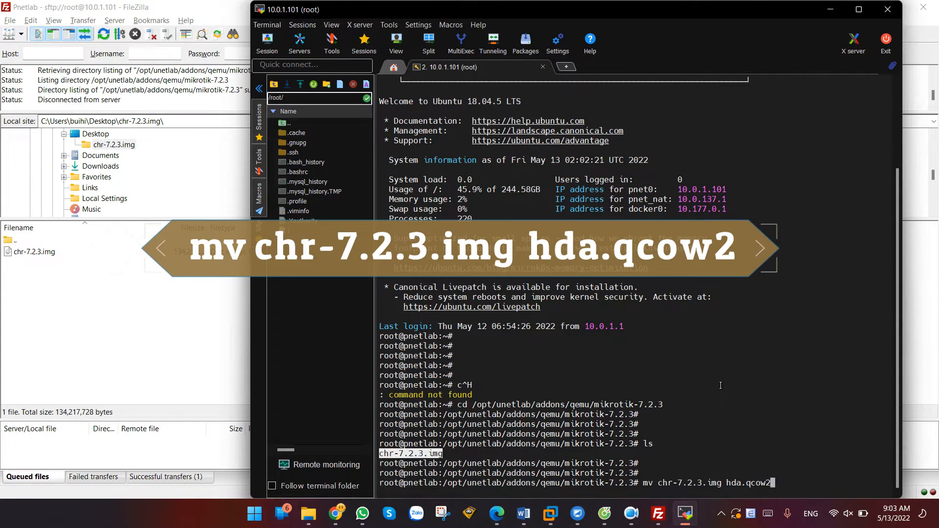
key(Return)
key(Return)
key(Return)
key(Return)
key(Return)
key(Return)
key(Return)
key(Return)
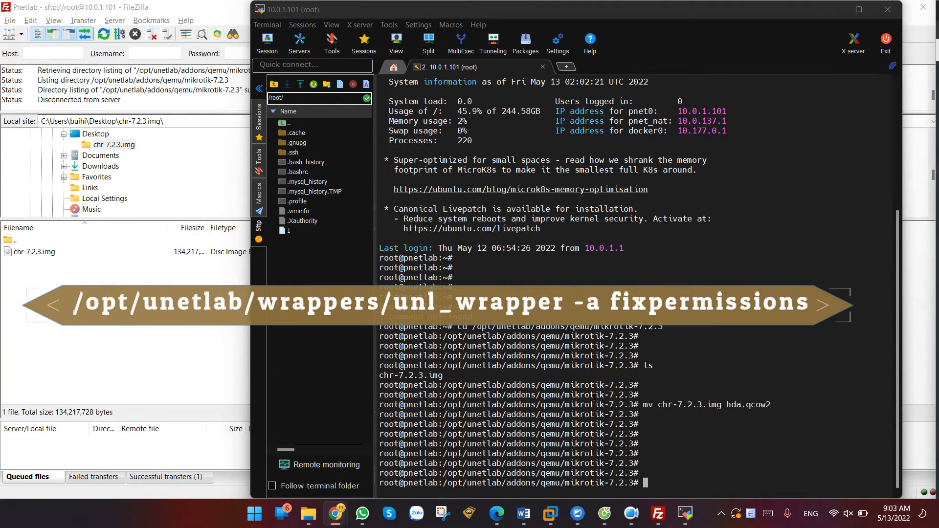
Fix the file permissions by running /opt/unetlab/wrappers/unl_wrapper -a fixpermissions in the terminal
click(729, 449)
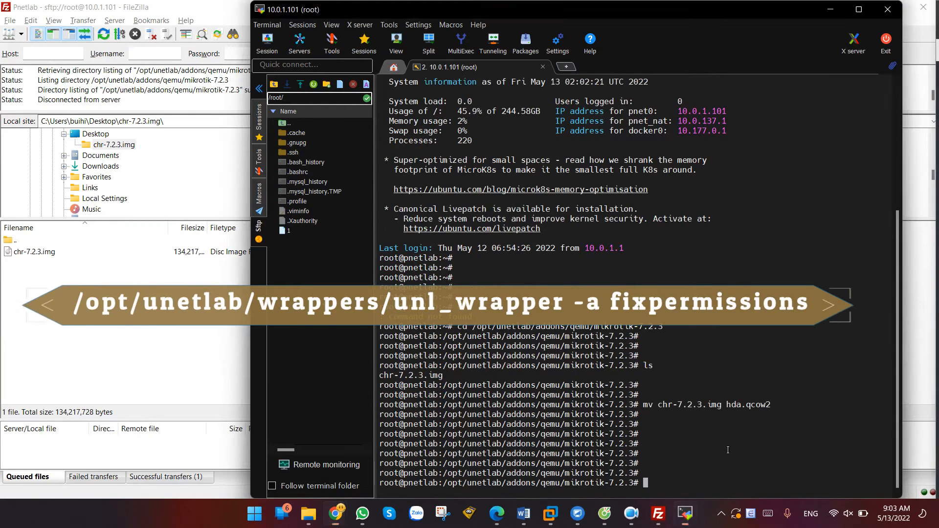
right_click(689, 452)
key(Return)
key(Return)
key(Return)
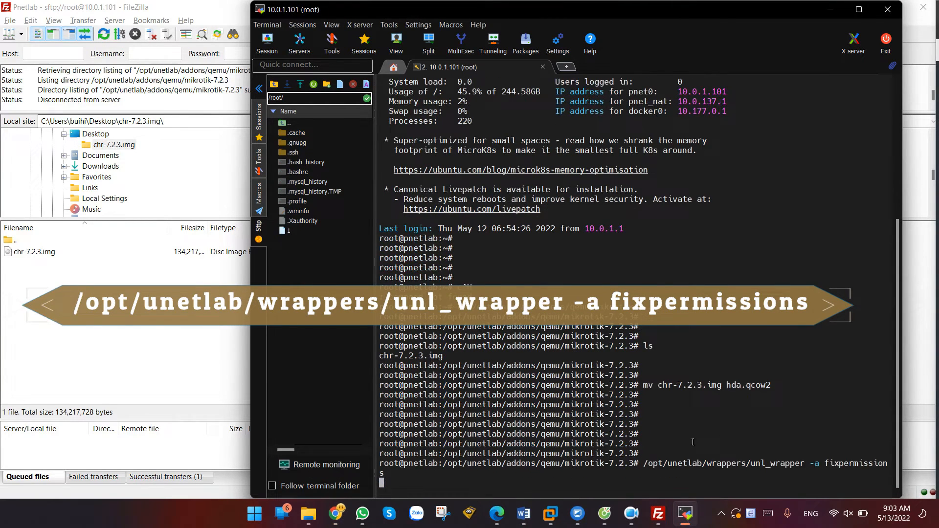
key(Return)
key(Return)
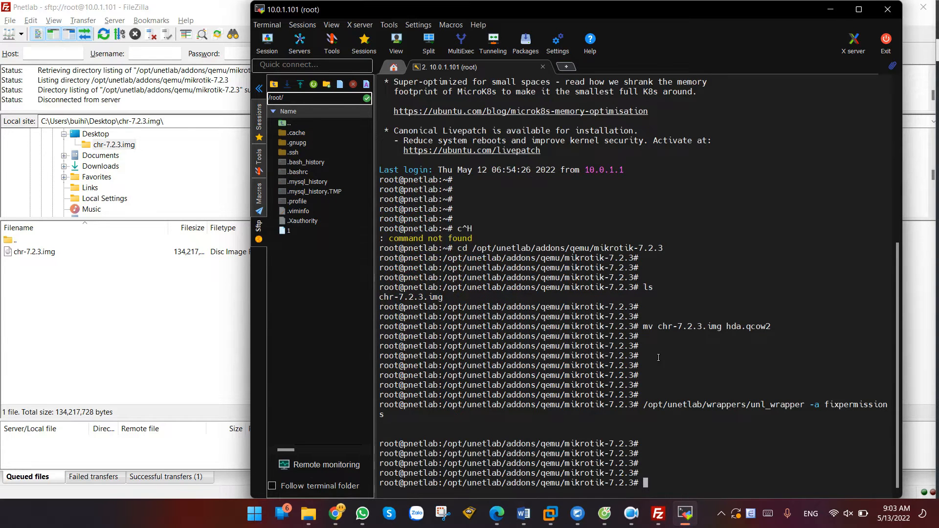
Switch to PNETLab in Chrome and run Fix Permission from the System Setting page
mouse_move(335, 514)
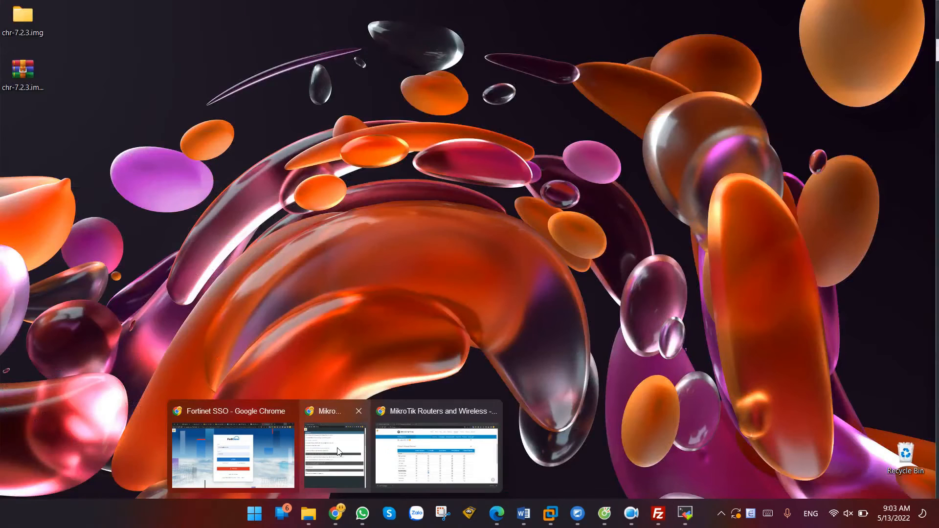
click(473, 446)
click(40, 3)
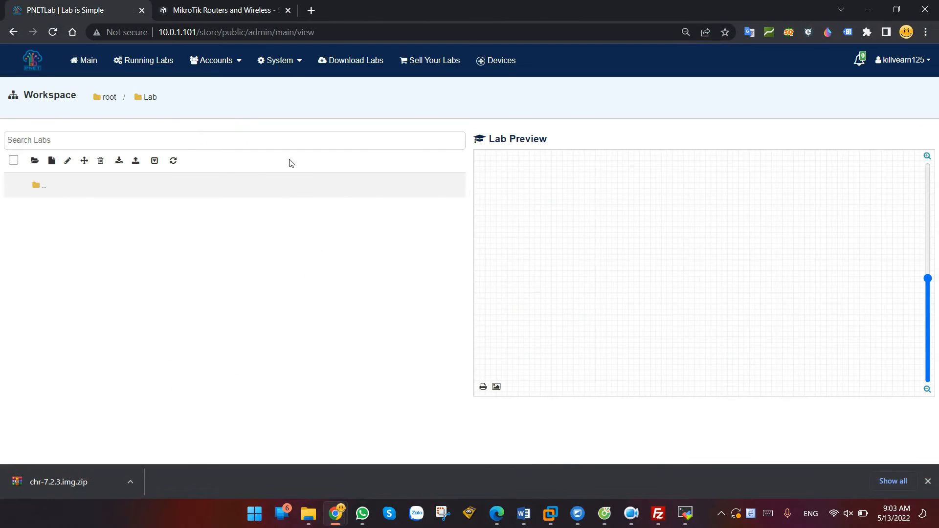
click(294, 62)
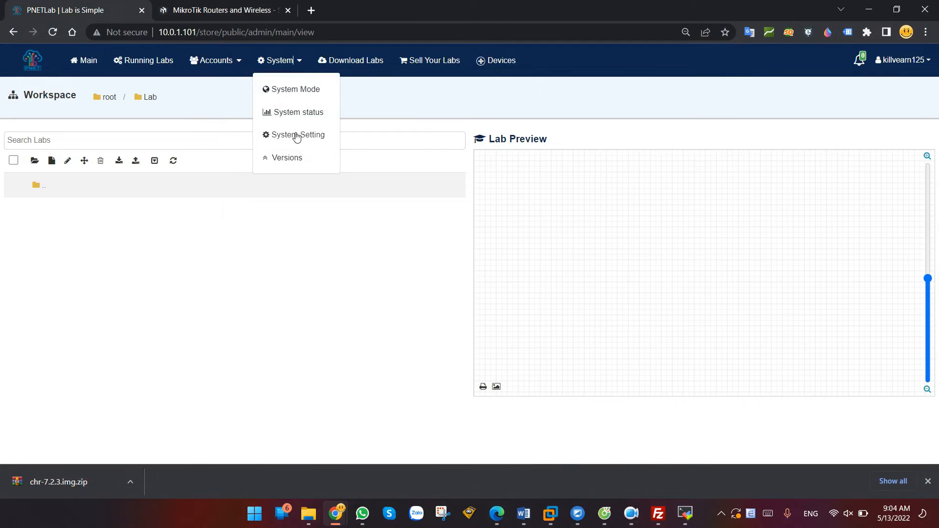
click(296, 137)
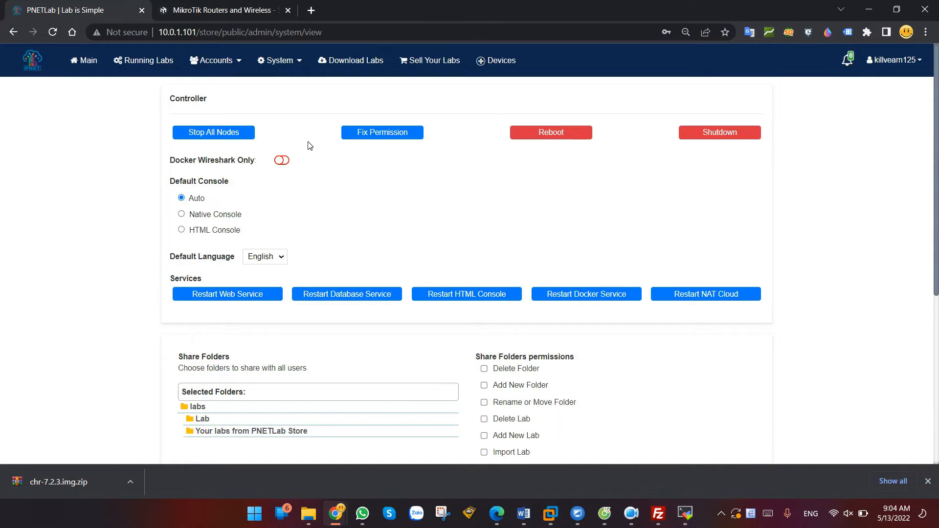
click(369, 133)
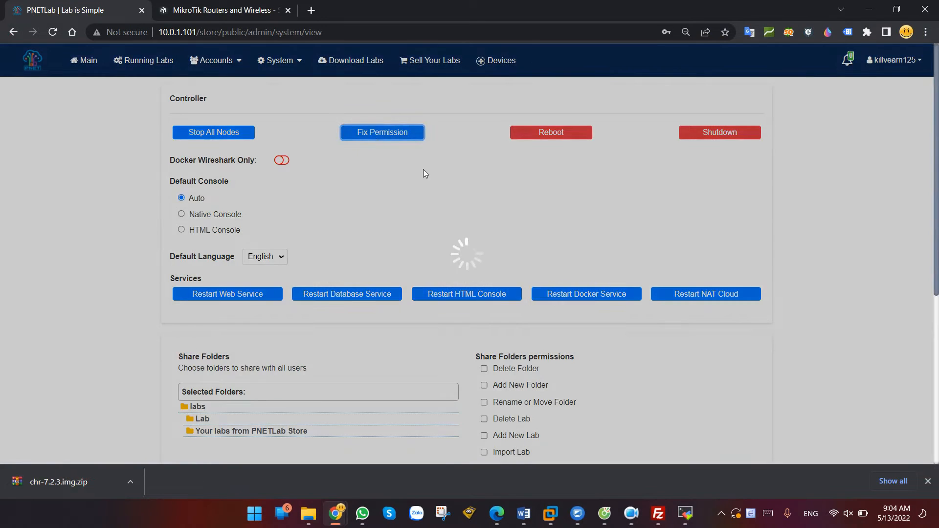
click(466, 303)
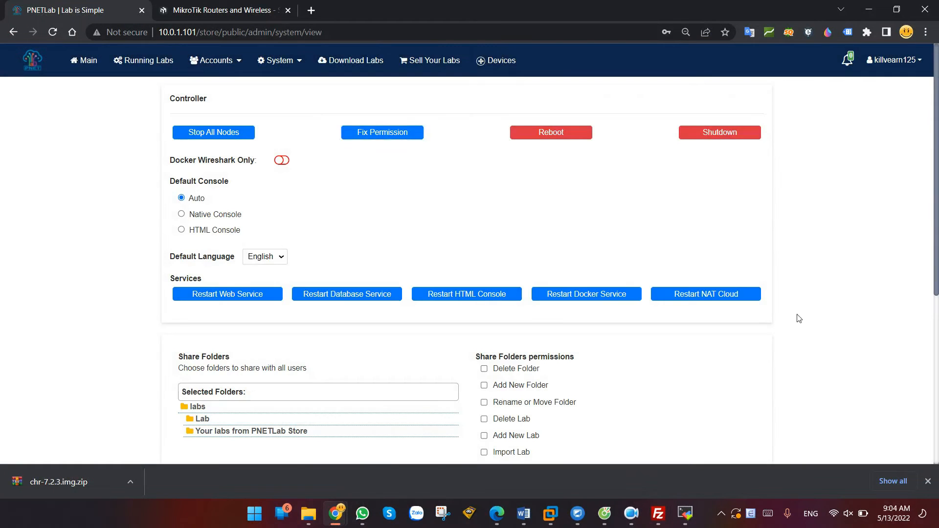
Download WinBox 3.35 (64-bit) from the MikroTik download page to the Desktop as winbox64.exe, launch it and close its window
click(233, 5)
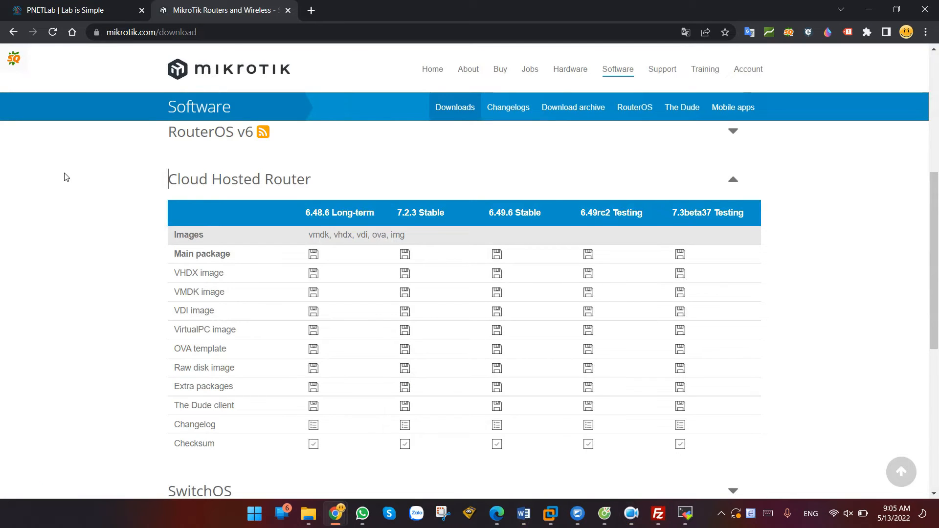
scroll(66, 183, up, 6)
click(208, 317)
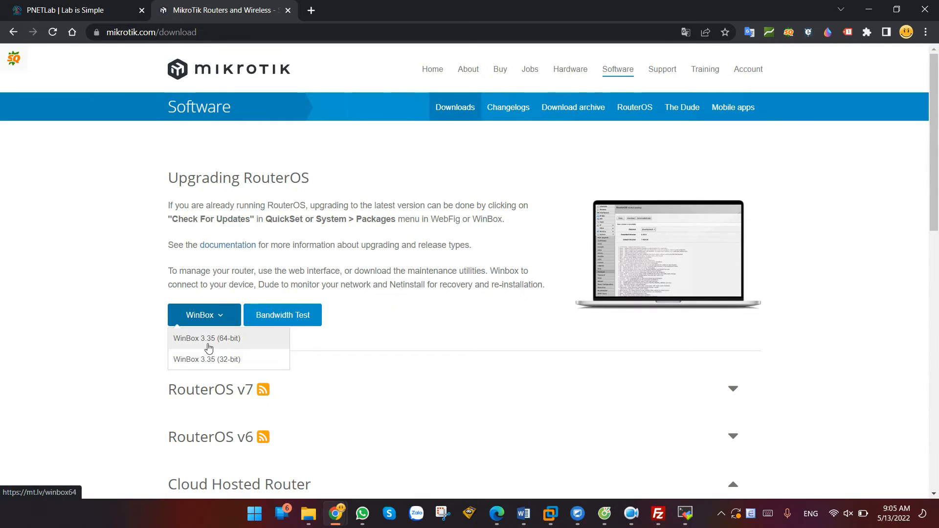
click(223, 345)
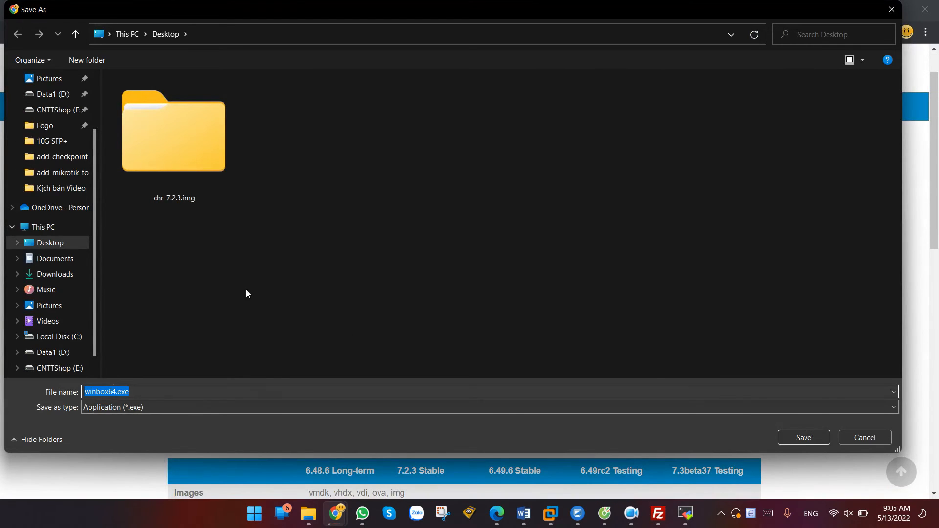
click(808, 435)
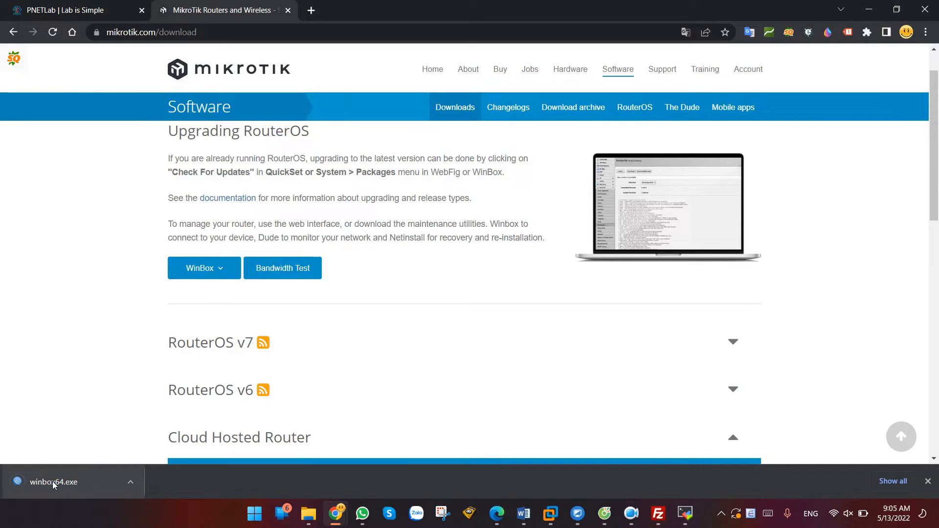
click(57, 482)
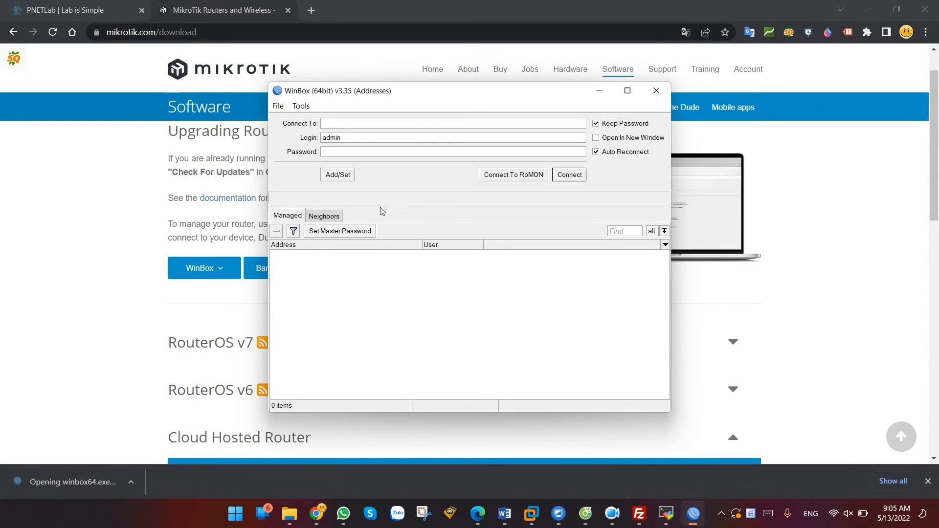
click(650, 100)
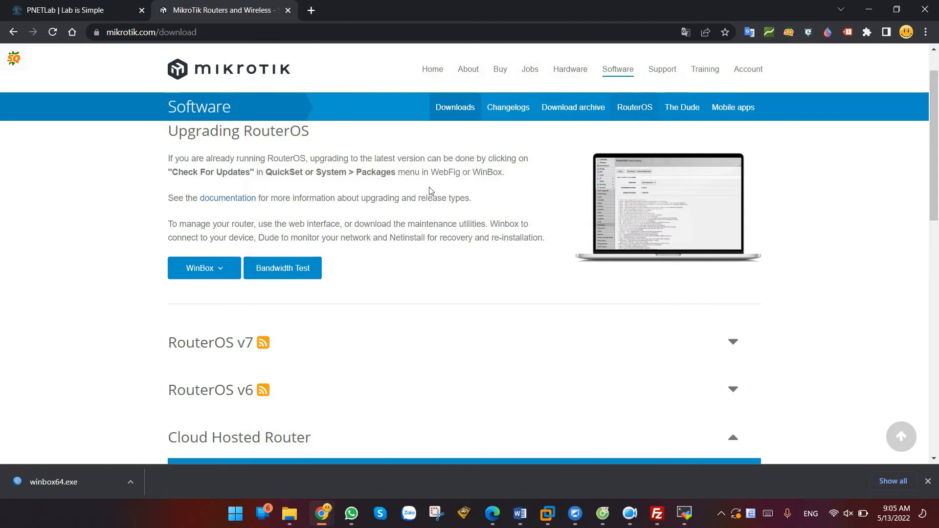
Return to the PNETLab workspace and create a lab named "te" in the Lab folder
key(ctrl+Tab)
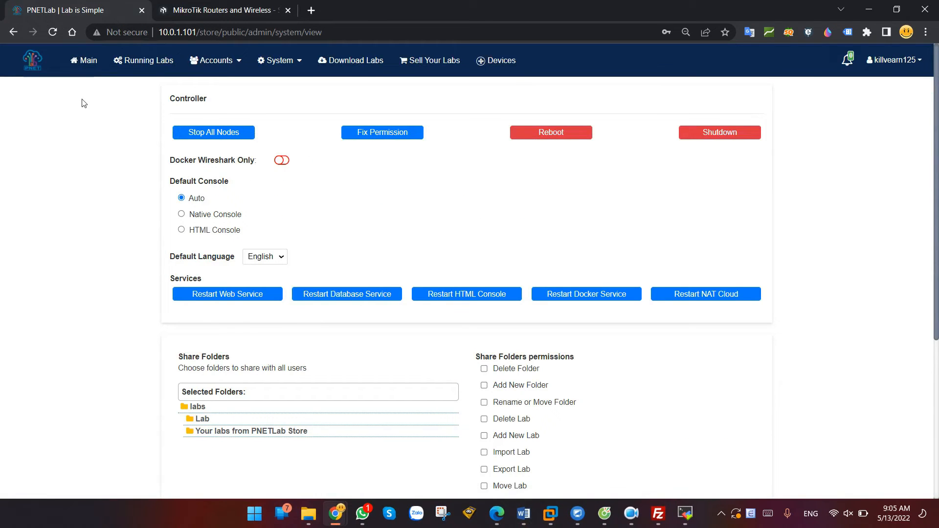
click(86, 61)
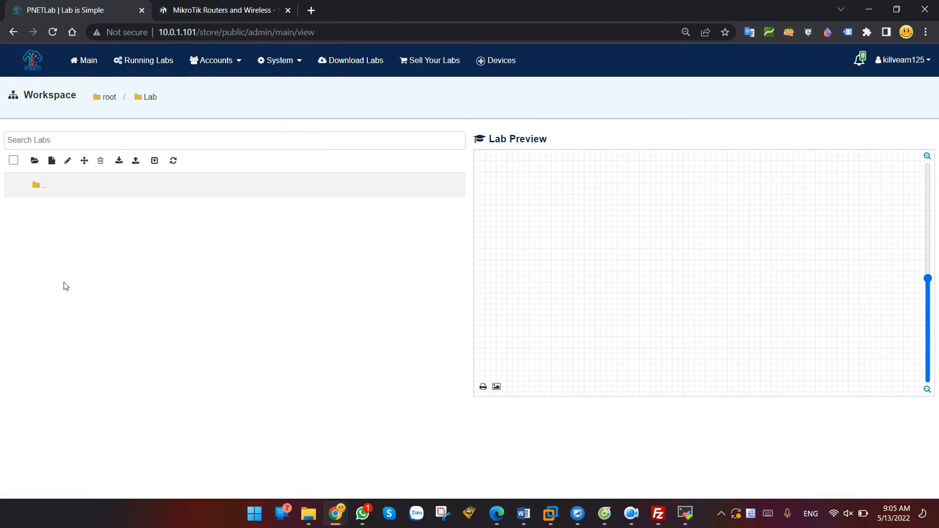
click(51, 160)
text(te)
click(860, 394)
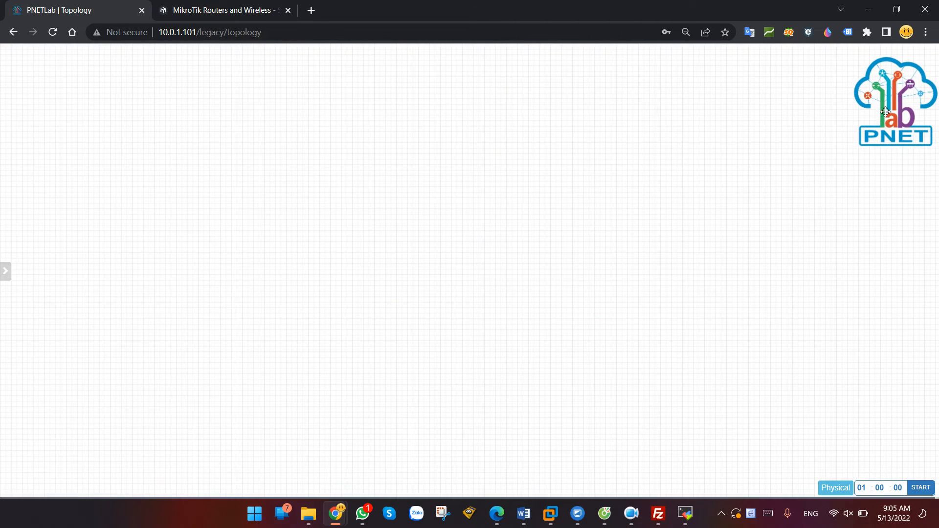
Add one MikroTik RouterOS node using the mikrotik-7.2.3 image and reposition it on the topology canvas
right_click(397, 202)
click(438, 230)
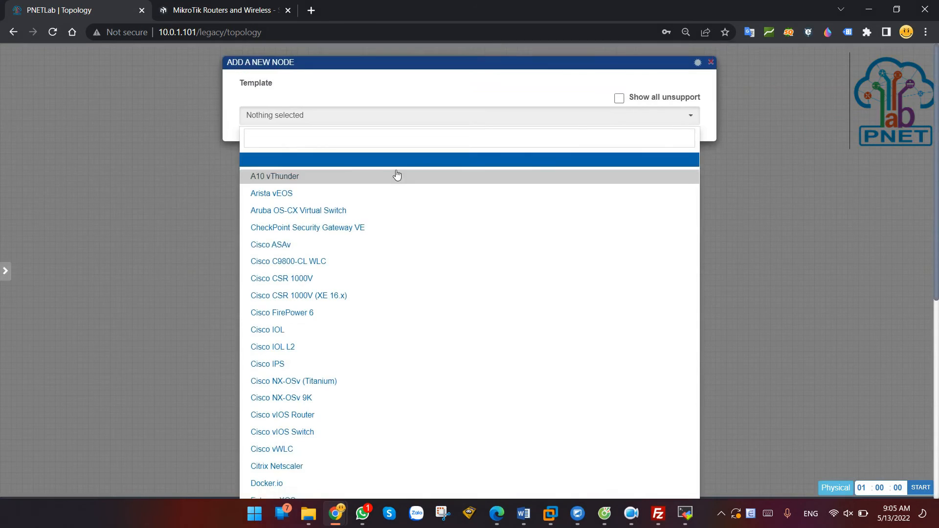
text(mik)
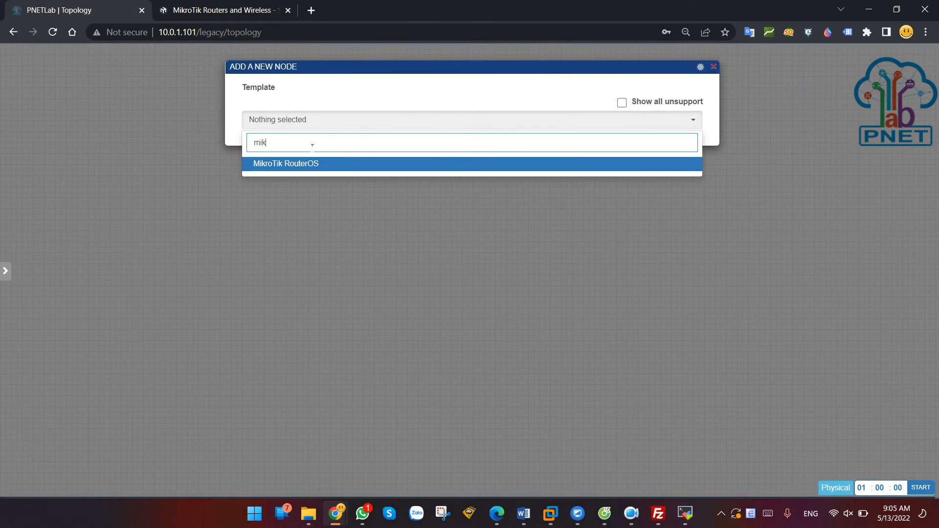
click(302, 163)
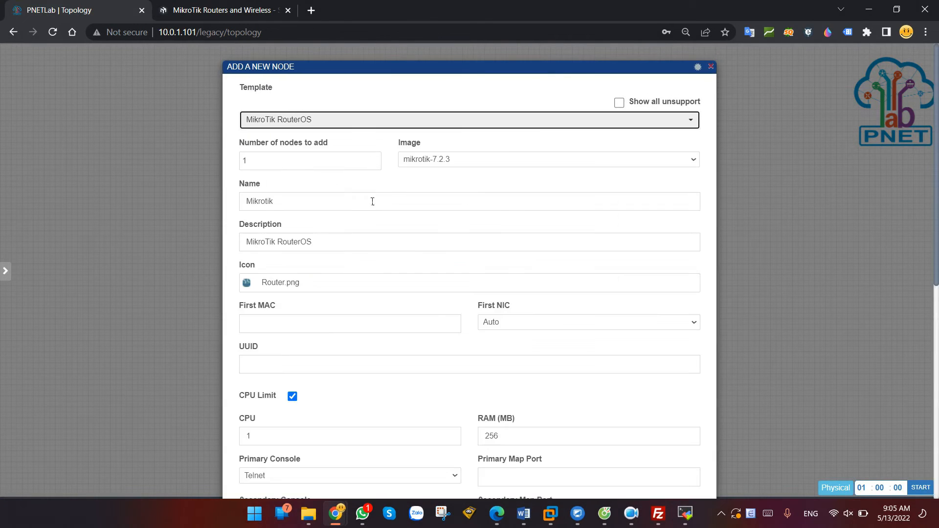
click(429, 165)
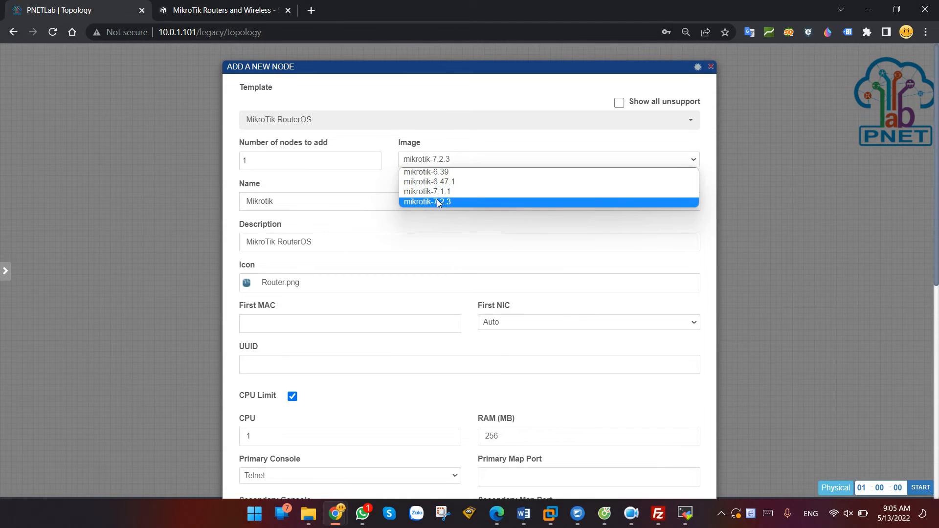
click(437, 200)
scroll(323, 294, down, 4)
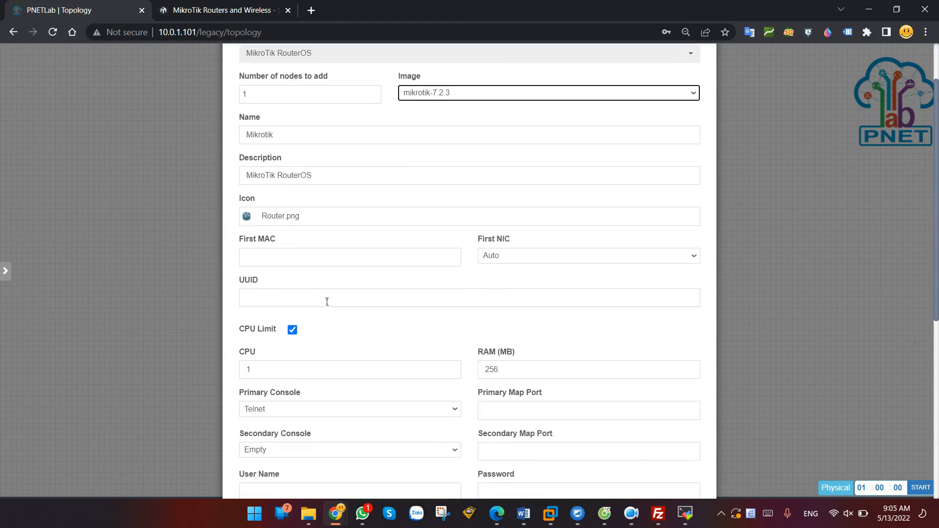
scroll(435, 367, down, 4)
click(446, 464)
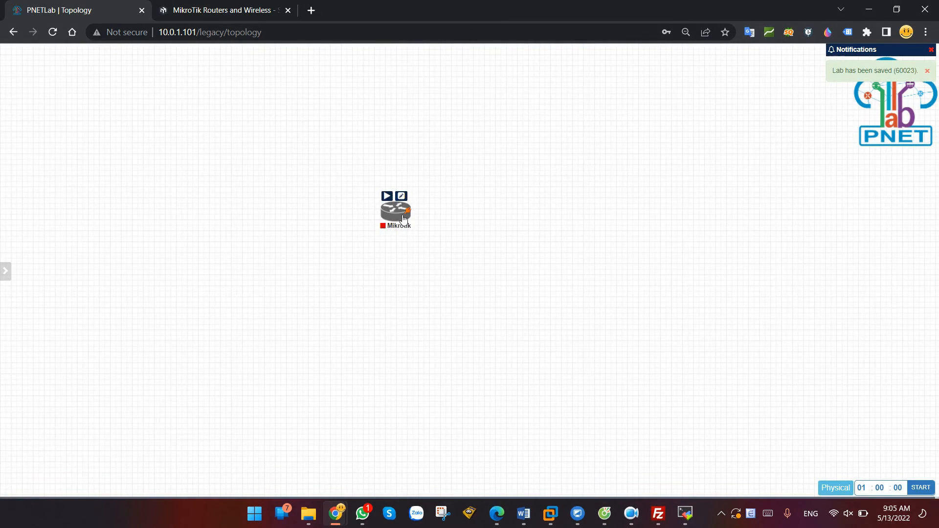
drag(404, 219, 578, 254)
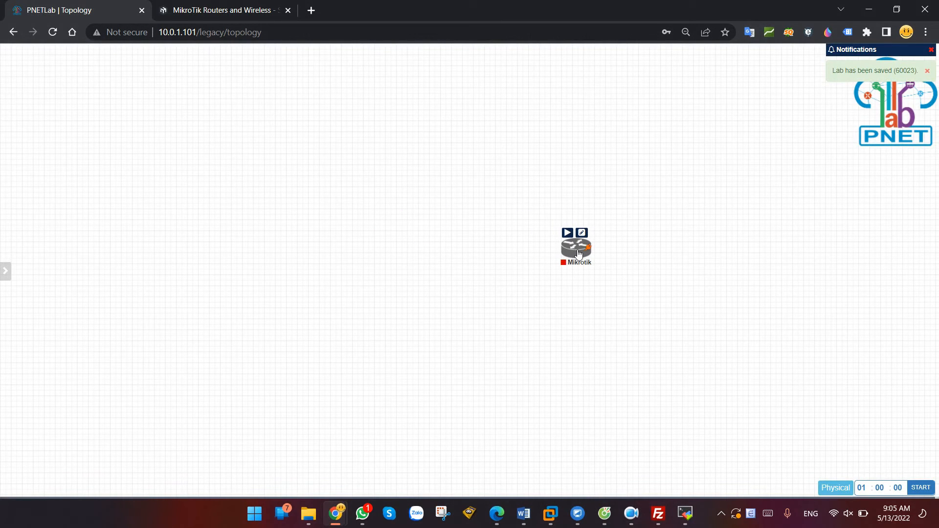
Add a network cloud named Net to the topology and connect it to the Mikrotik node's eth1 port
right_click(484, 195)
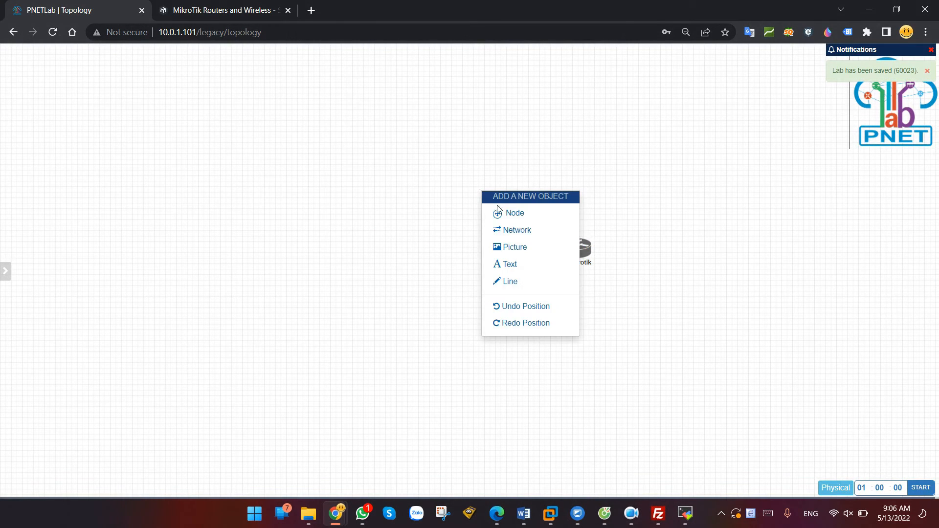
click(508, 228)
click(441, 158)
click(451, 212)
click(412, 287)
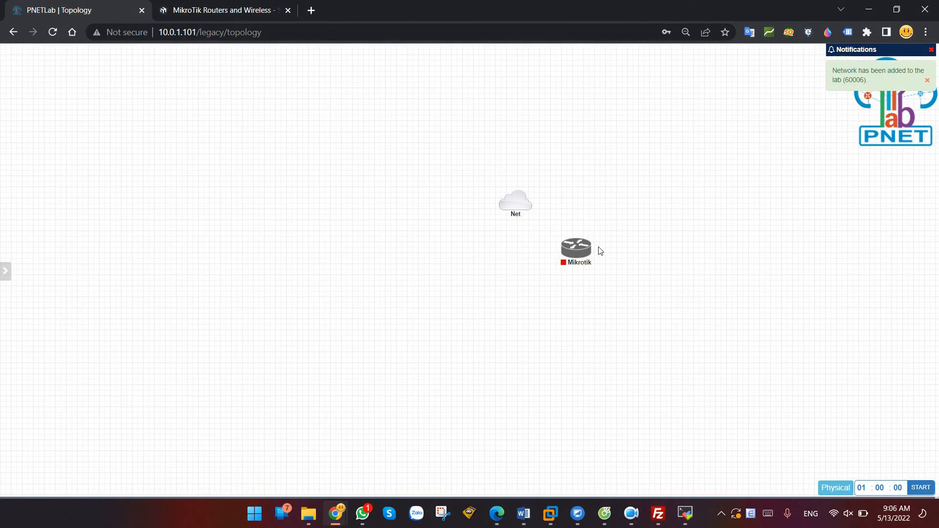
drag(587, 243, 519, 209)
click(494, 288)
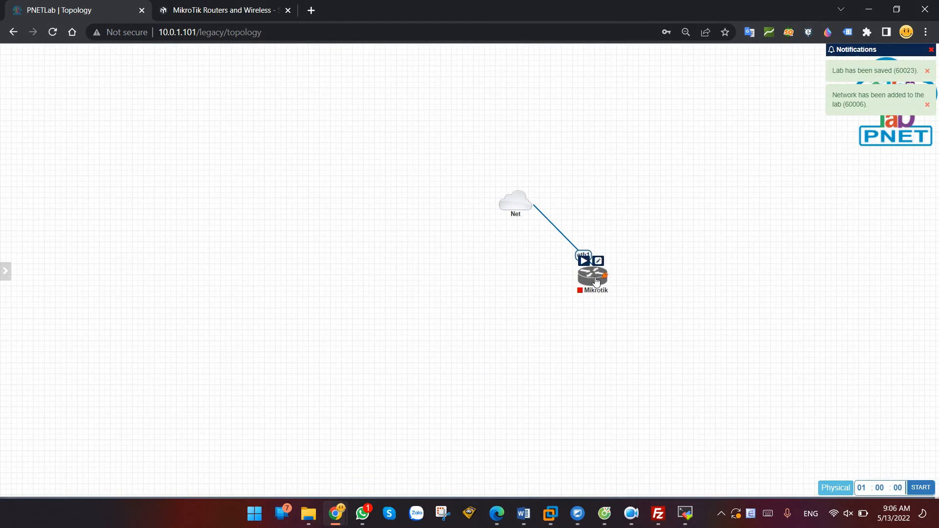
Start the Mikrotik node, bring up its login prompt in a MobaXterm console, and minimize the console
right_click(593, 274)
click(630, 297)
key(alt+Tab)
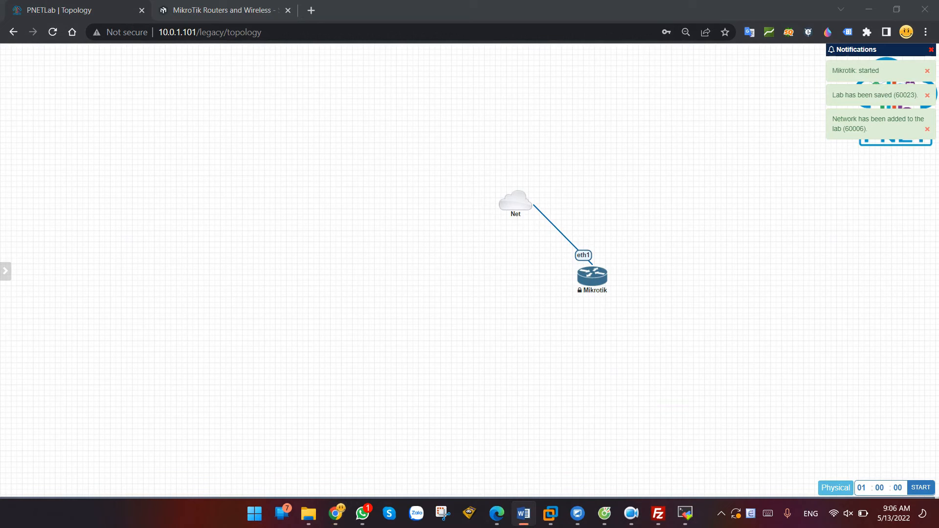
click(592, 276)
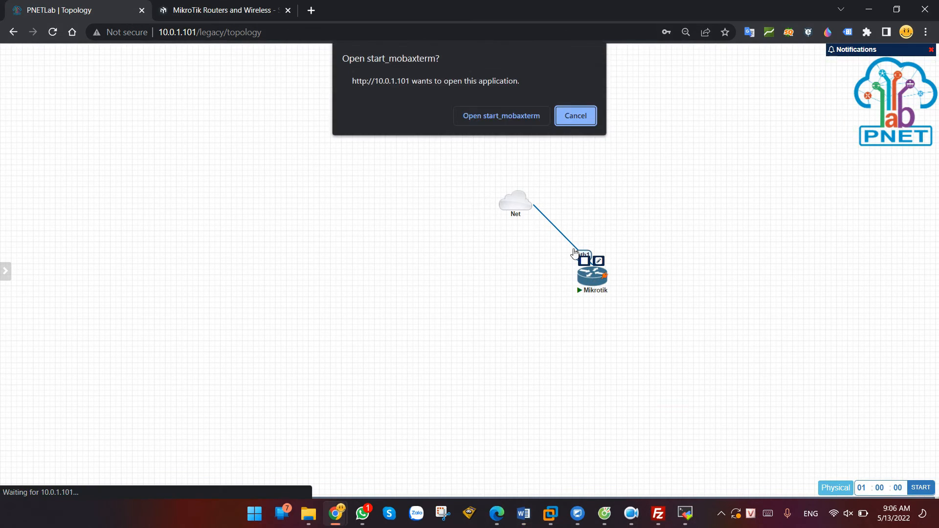
click(507, 116)
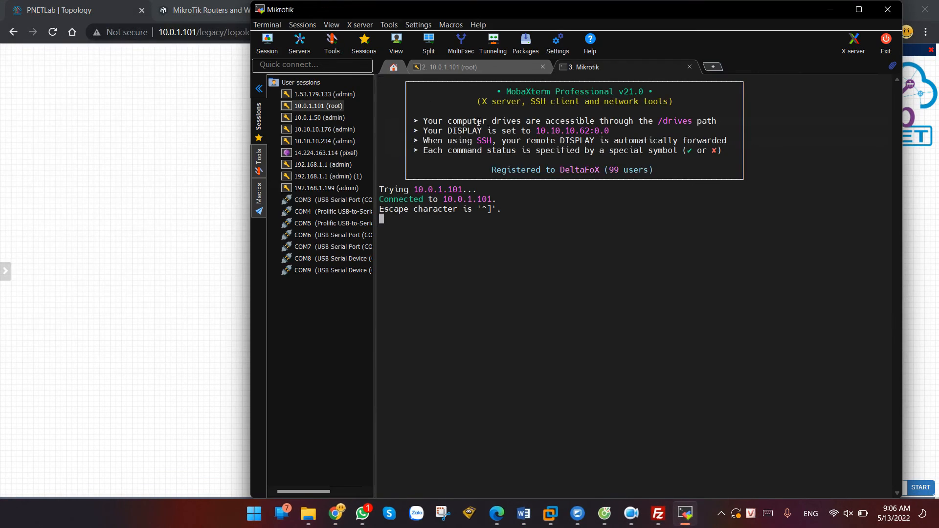
key(Return)
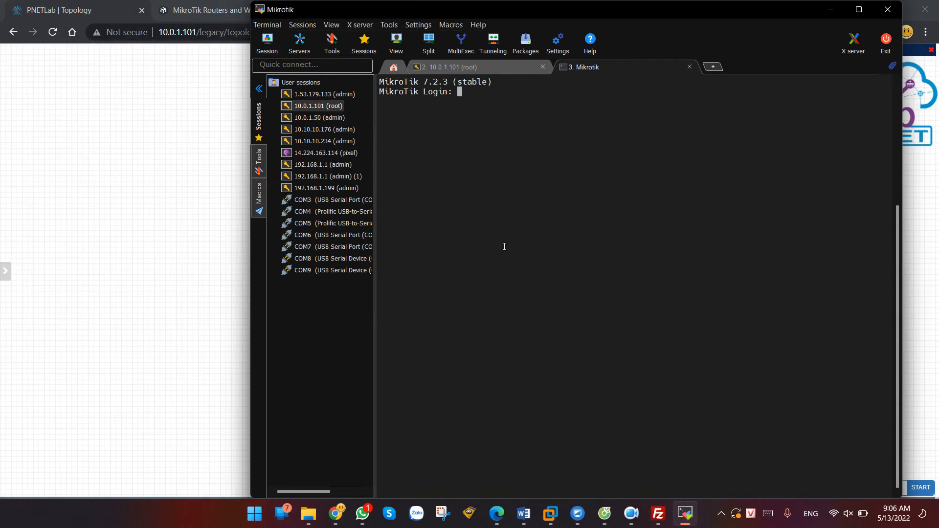
click(829, 10)
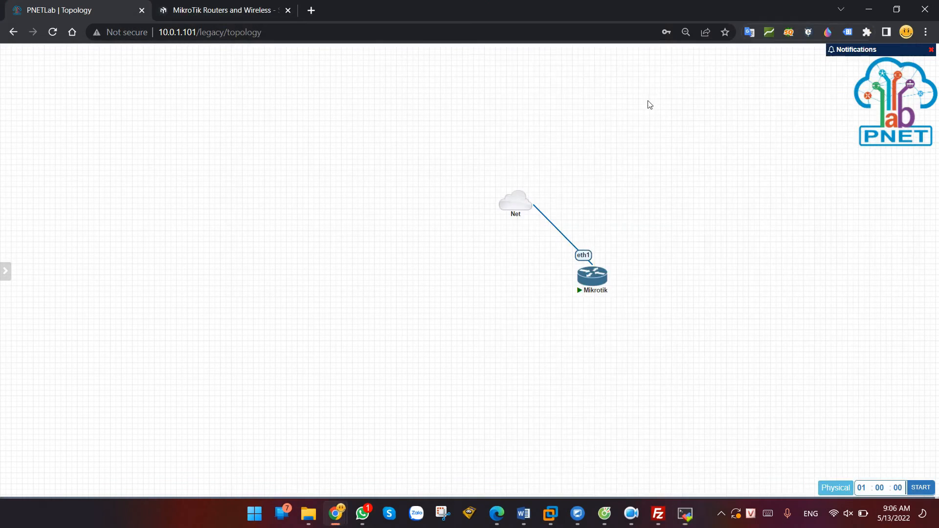
Launch winbox64.exe from the Desktop folder and minimize the folder window
mouse_move(308, 513)
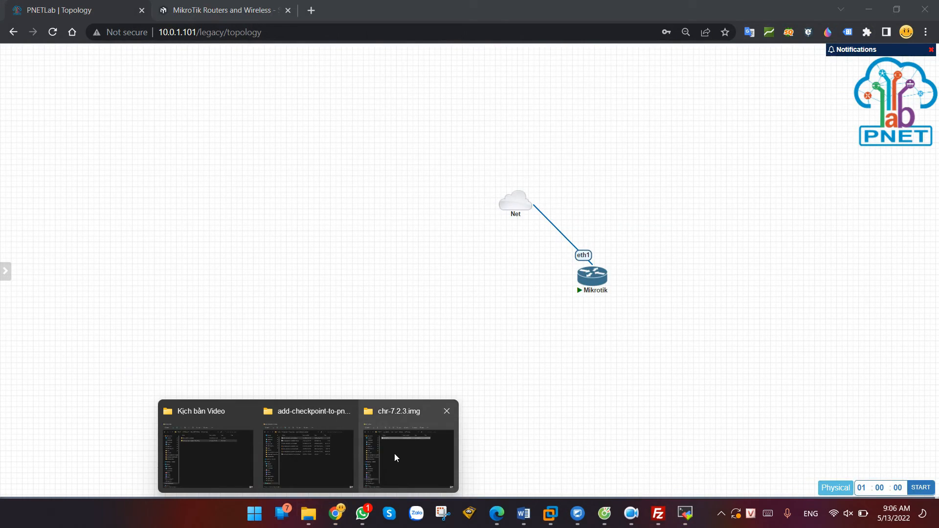
click(395, 454)
click(283, 79)
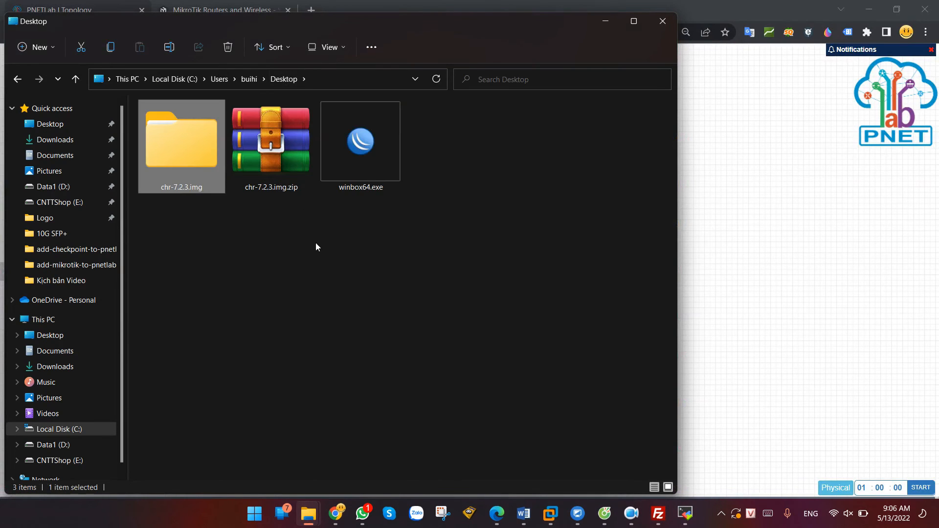
double_click(365, 127)
click(604, 21)
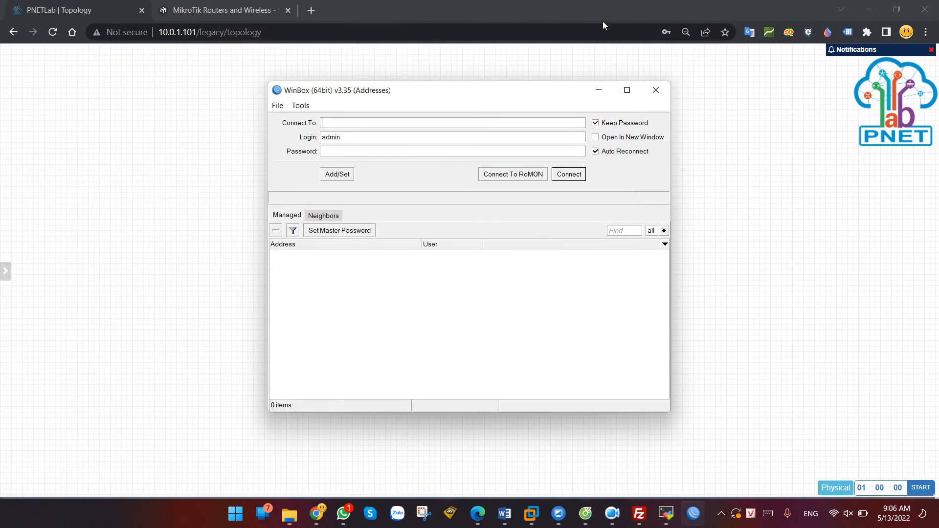
Connect WinBox to the neighbor at 10.0.1.154 as admin with an empty password and set a new login password
click(324, 215)
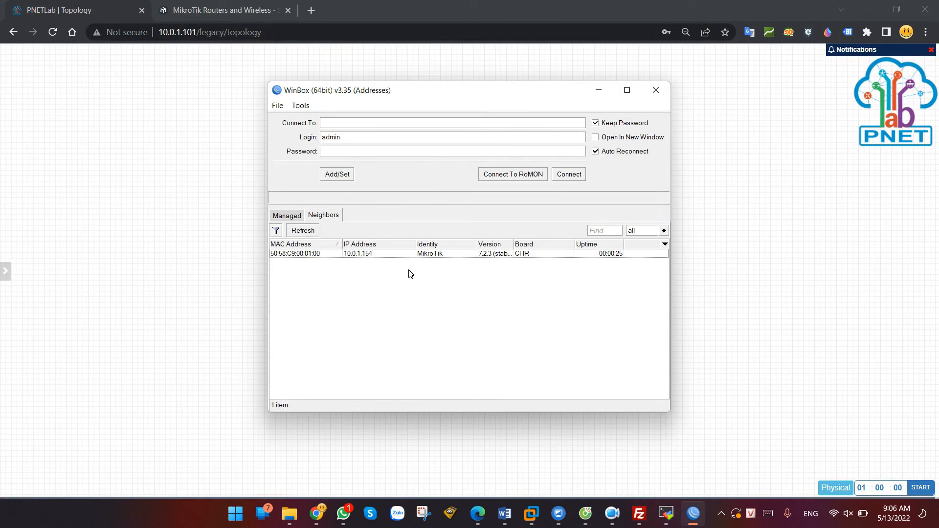
click(401, 256)
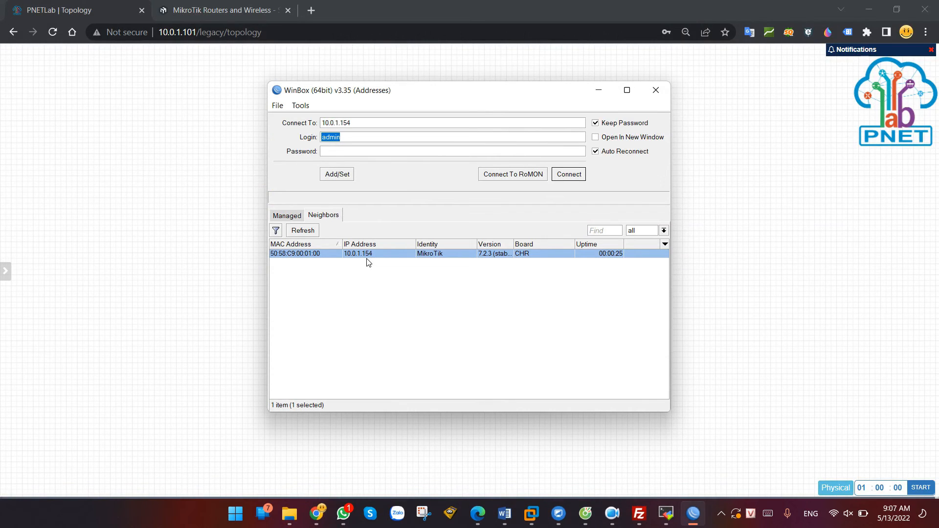
click(350, 141)
drag(353, 143, 316, 141)
click(343, 155)
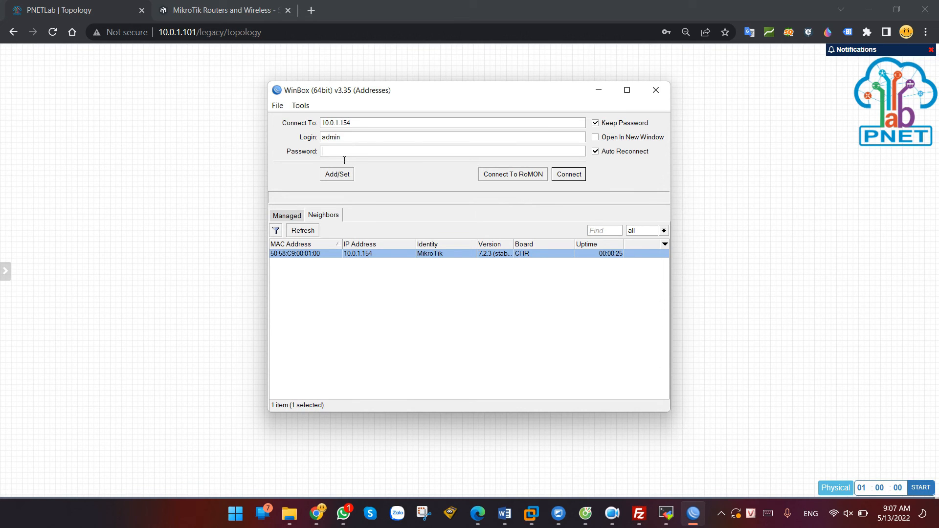
click(569, 180)
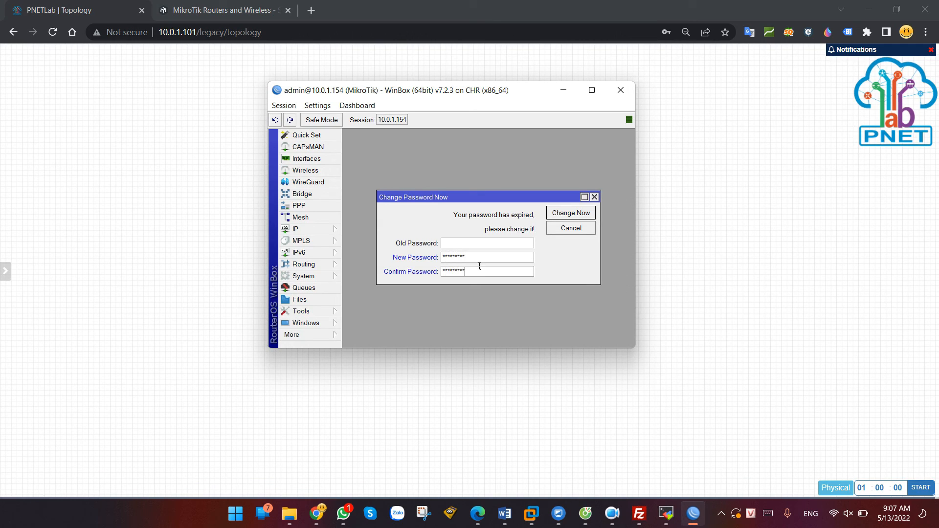
click(570, 214)
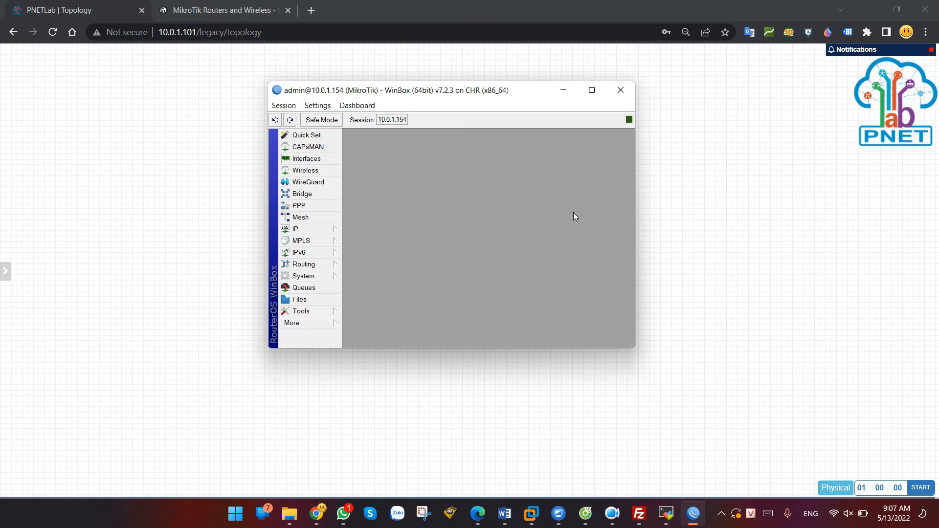
Maximize WinBox and examine the router's Interface List, going through ether1 to ether4
click(592, 91)
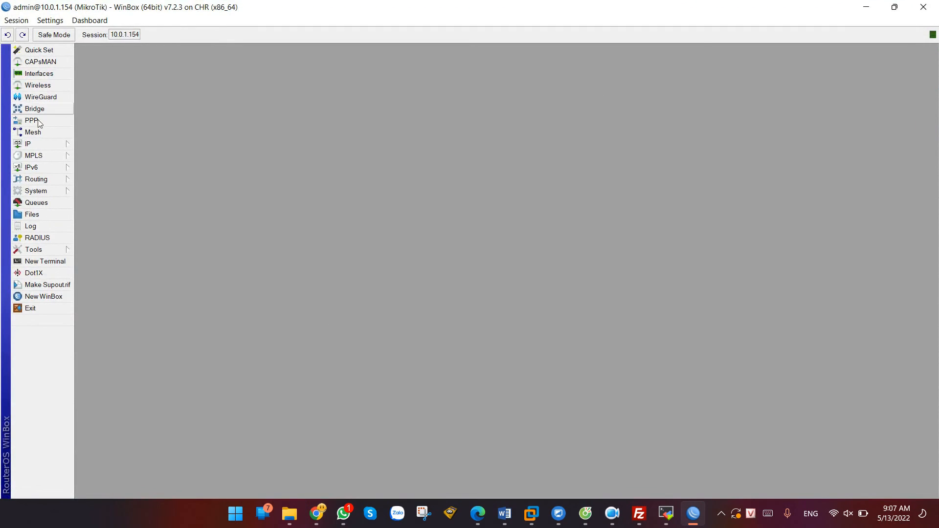
click(42, 146)
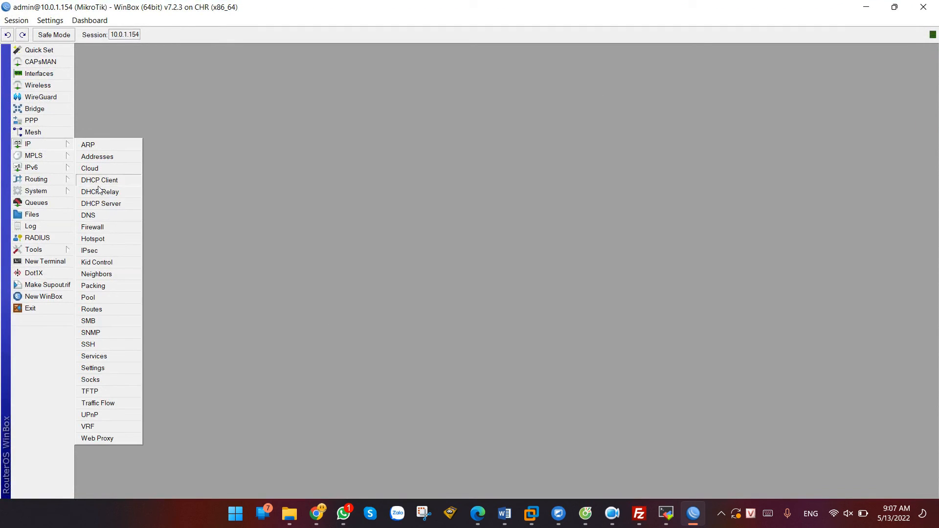
mouse_move(63, 167)
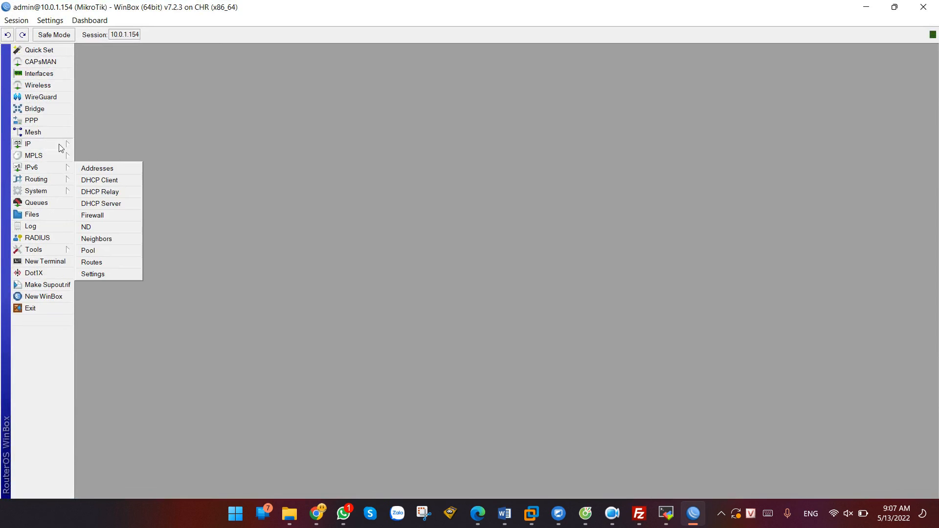
mouse_move(48, 182)
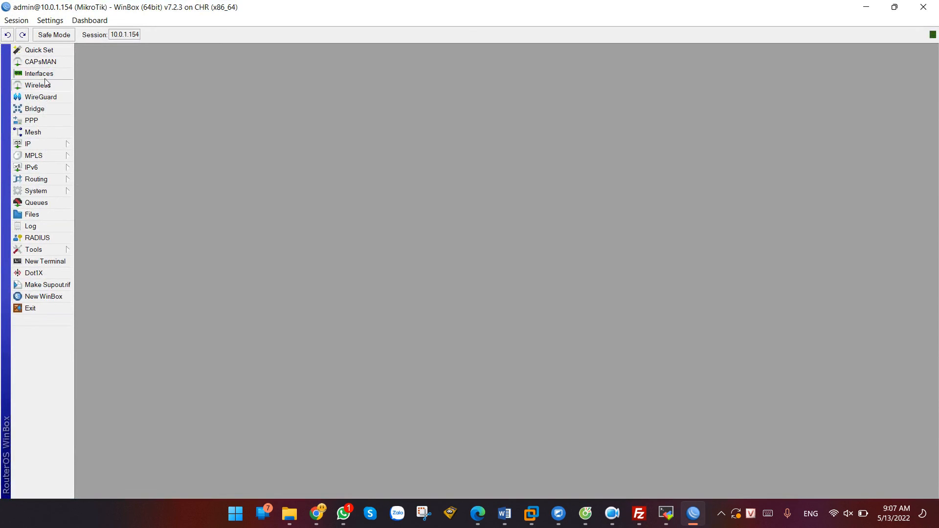
click(39, 73)
click(136, 221)
click(126, 237)
click(122, 247)
click(126, 238)
click(128, 229)
click(129, 221)
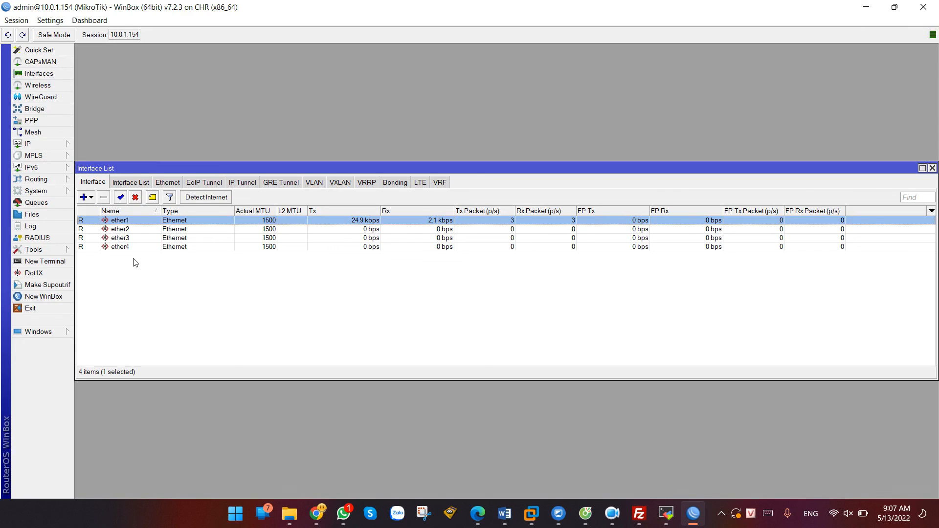
Return to the PNETLab topology and examine the Mikrotik node's edit settings, especially its Ethernet port count
click(866, 7)
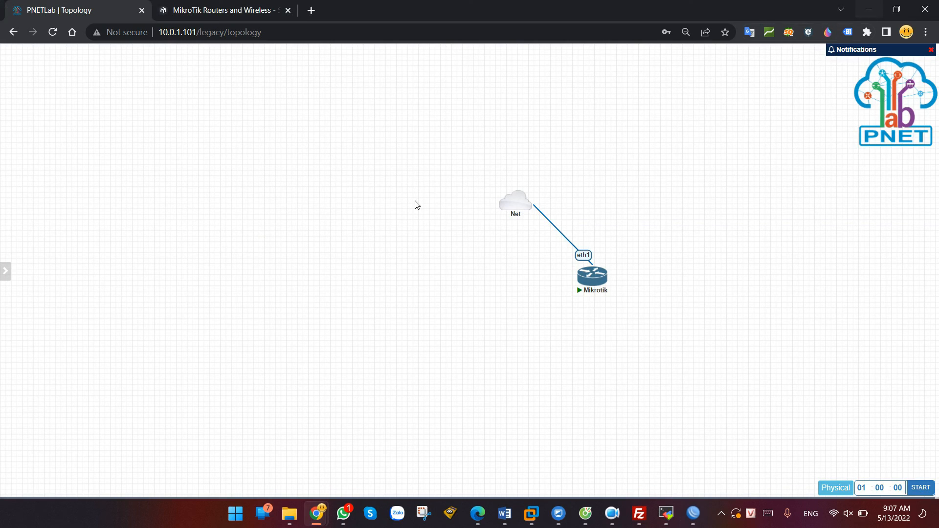
right_click(593, 274)
click(625, 467)
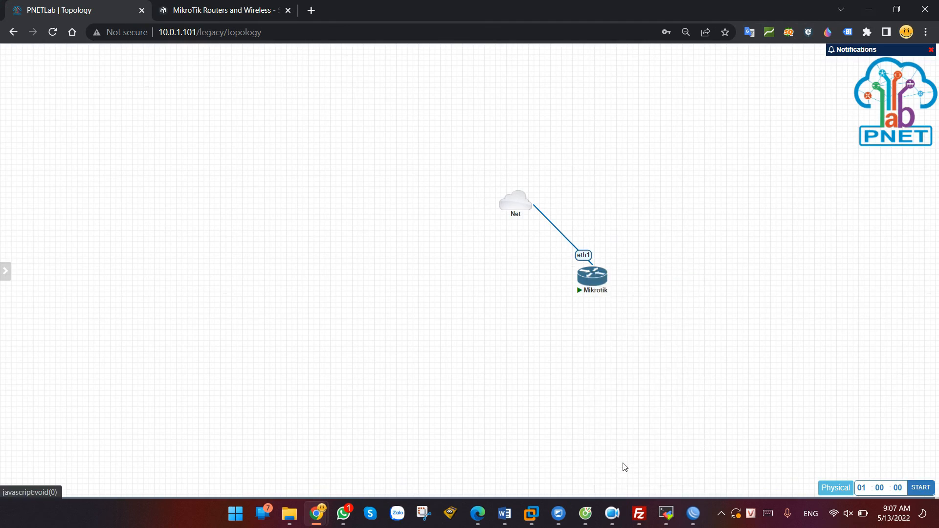
scroll(300, 301, down, 4)
scroll(296, 322, down, 2)
double_click(273, 363)
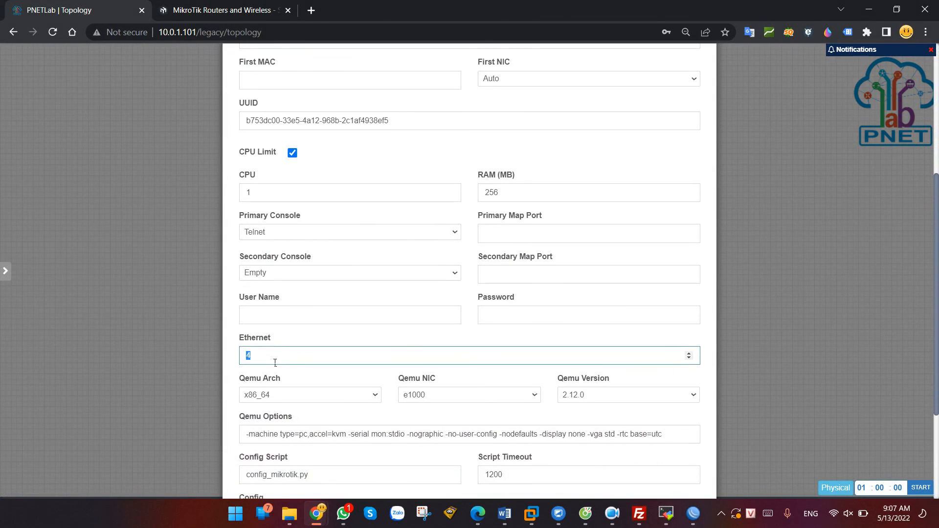
click(286, 361)
scroll(274, 361, down, 2)
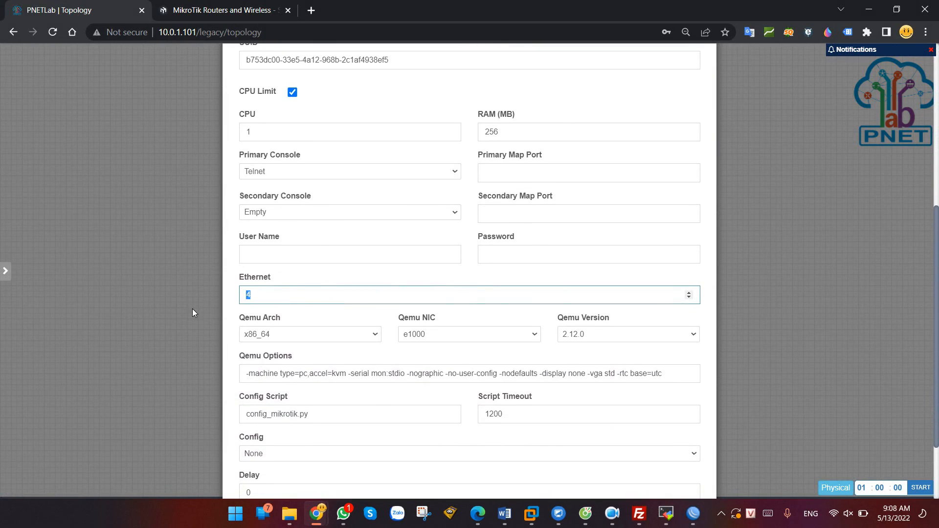
scroll(192, 309, down, 1)
scroll(669, 279, down, 1)
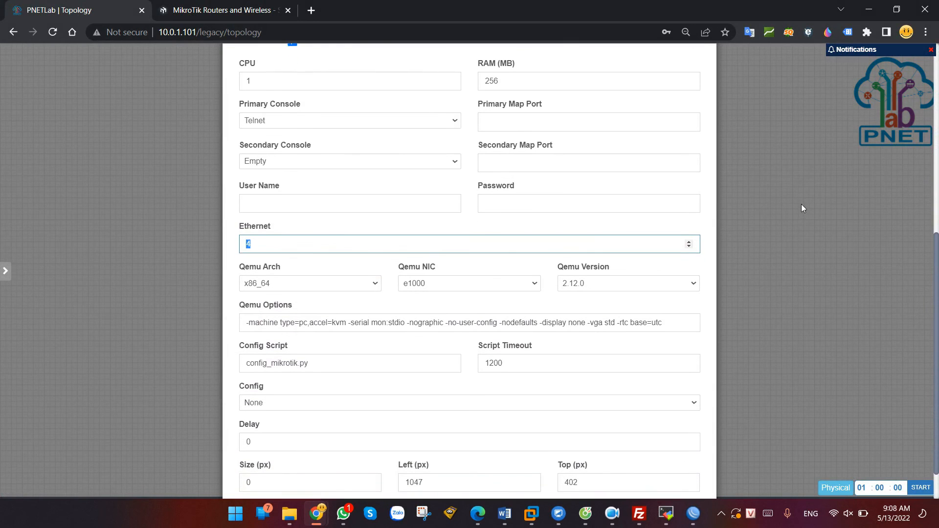